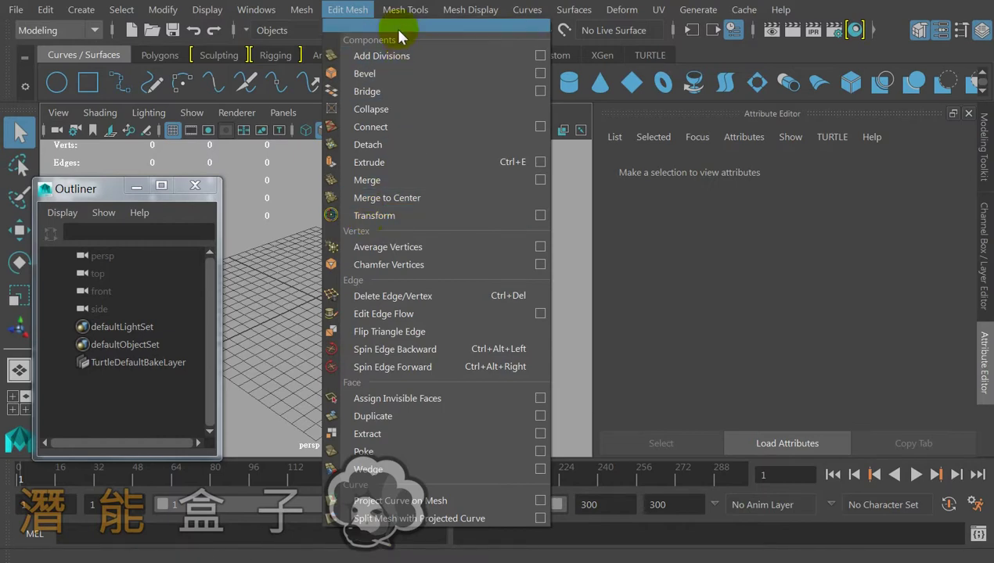
Switch to the older Maya version and compare its Edit Mesh commands with the Mesh Tools commands of the newer one.
mouse_move(396, 8)
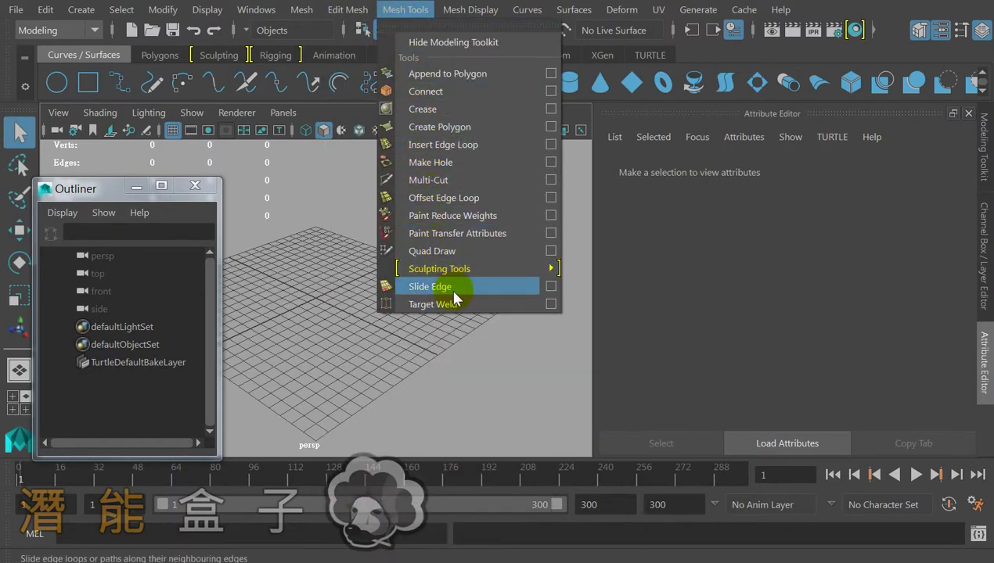
click(407, 562)
click(436, 517)
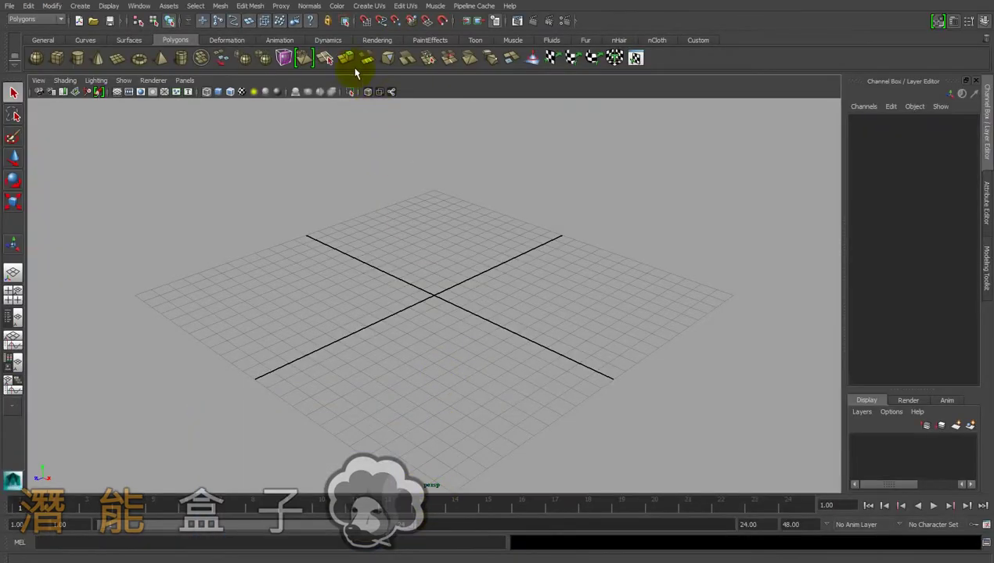
click(243, 7)
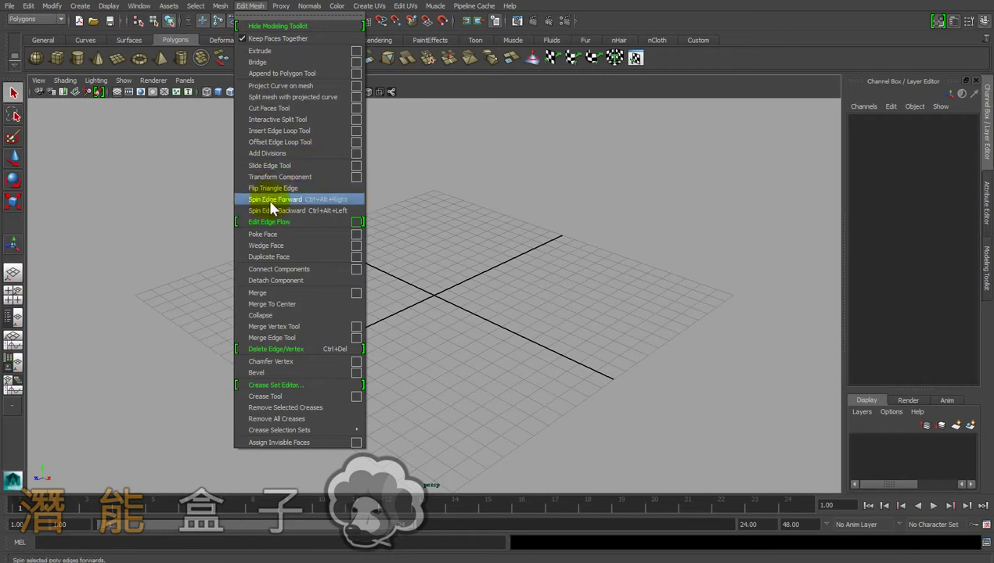
click(450, 198)
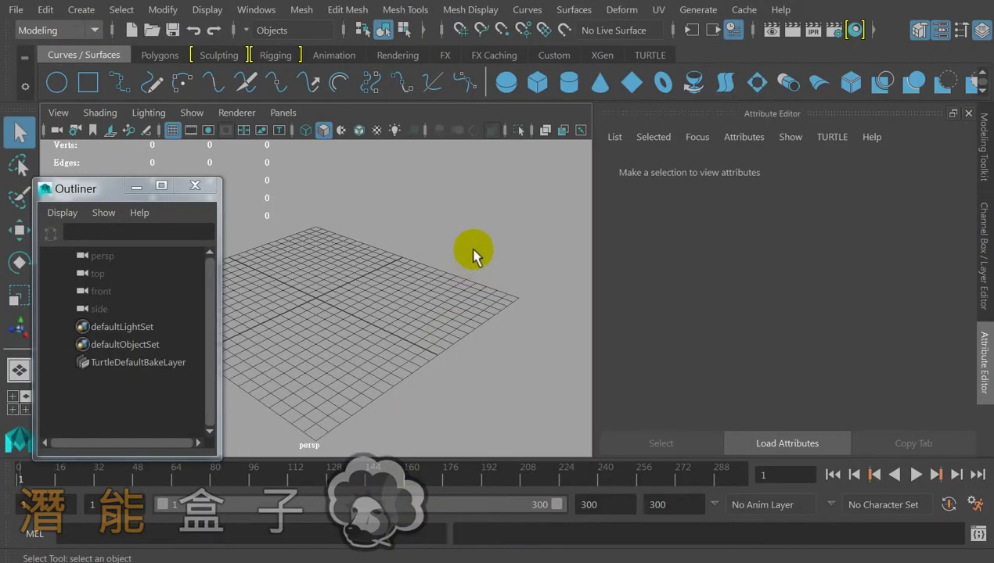
Create a polygon sphere at the grid centre and select all of its vertices.
click(968, 114)
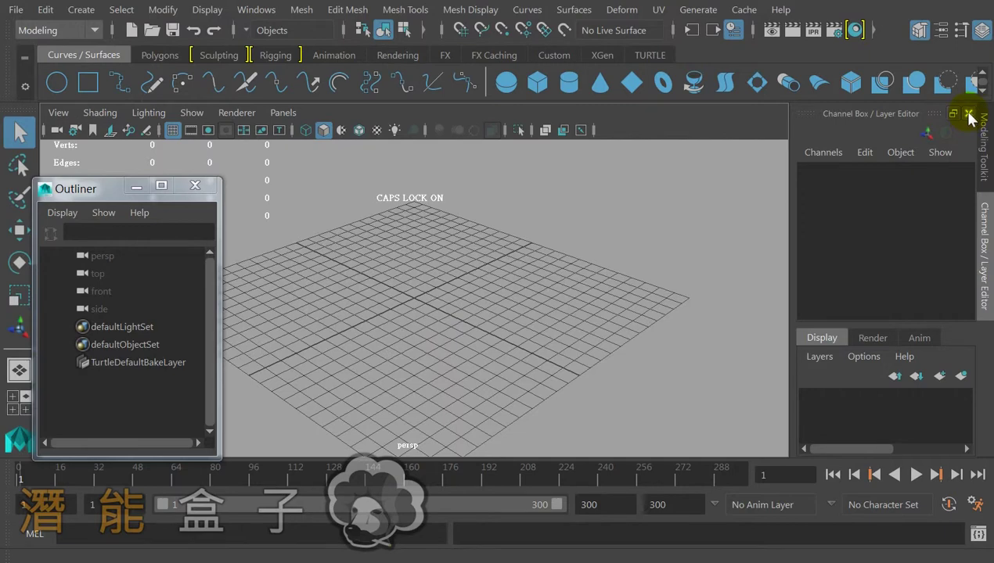
click(972, 115)
click(153, 53)
click(56, 81)
click(413, 233)
alt+right_drag(413, 233, 333, 97)
drag(317, 168, 558, 438)
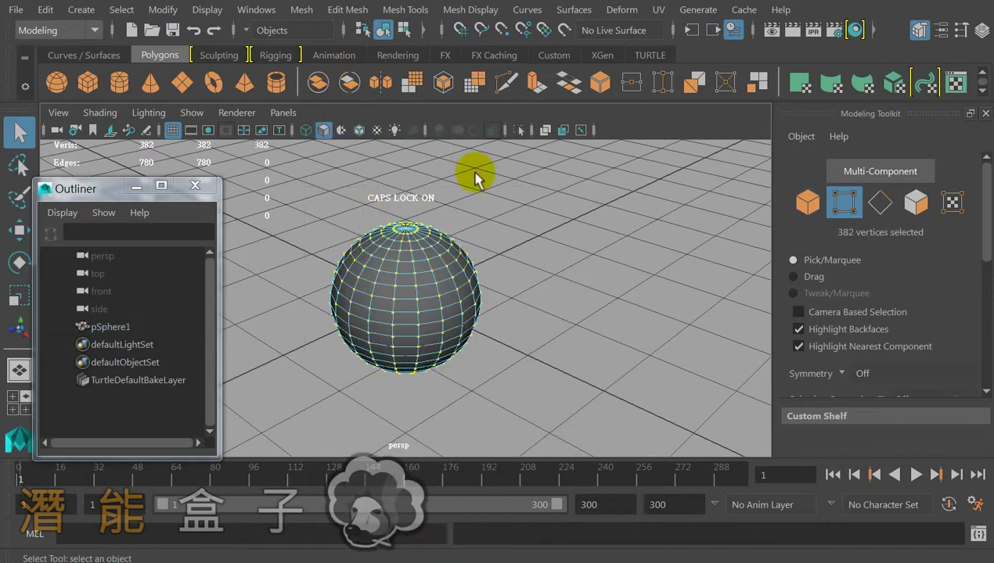
Apply Transform to the selected vertices and push them outward along local Z by about 0.39.
click(349, 11)
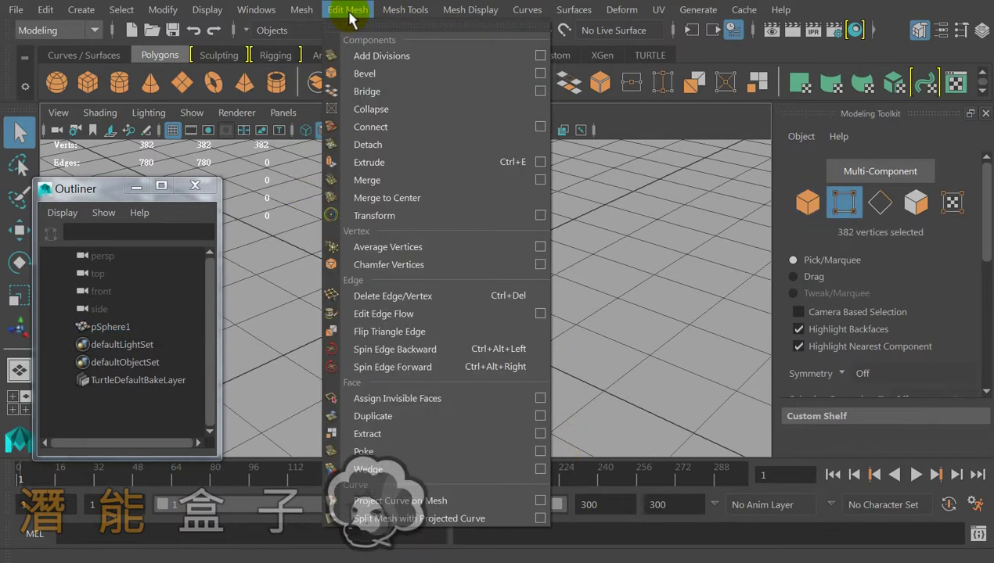
click(370, 215)
drag(421, 395, 423, 419)
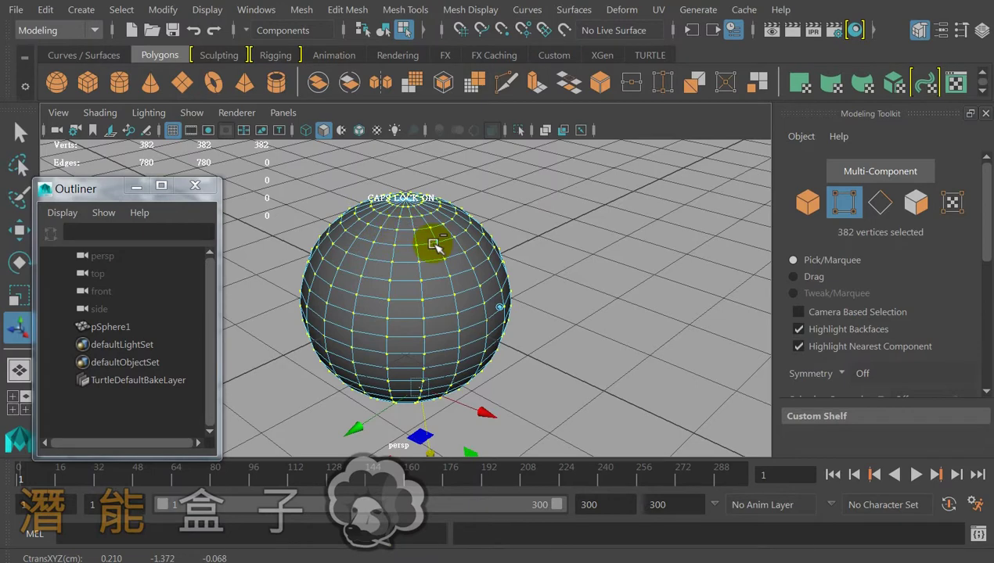
Set the Random attribute of the sphere's polyMoveVertex1 node to 1 to make the surface spiky.
key(ctrl+a)
key(ctrl+a)
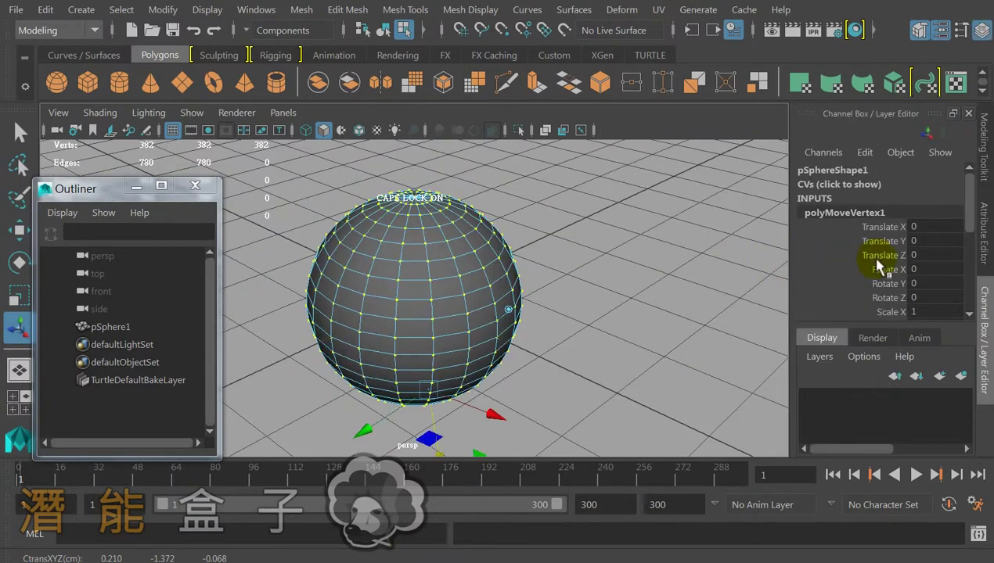
drag(973, 209, 966, 258)
click(891, 205)
middle_drag(570, 295, 577, 301)
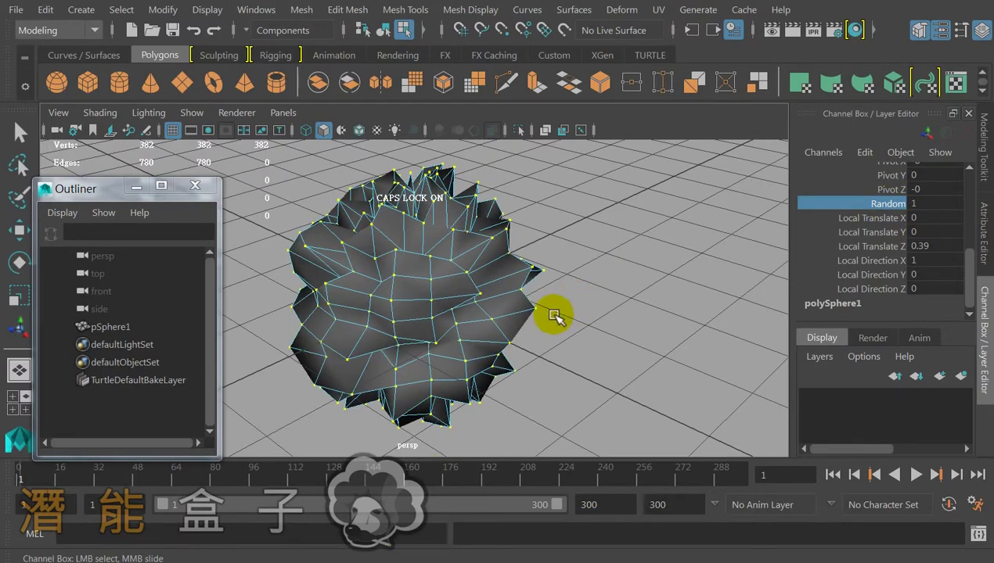
Preview the spiky sphere with smoothing and return it to the unsmoothed display.
key(3)
key(t)
alt+drag(572, 329, 455, 353)
key(1)
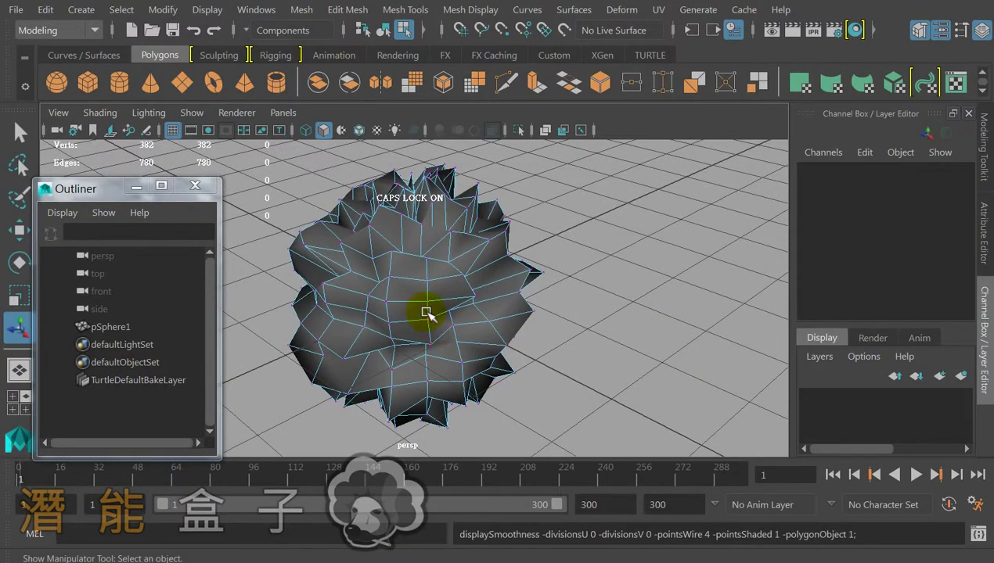
Create a second polygon sphere in object mode and move it beside the spiky one, to about X 1.866, Y 0.634, Z -2.506.
click(383, 30)
click(244, 145)
click(59, 81)
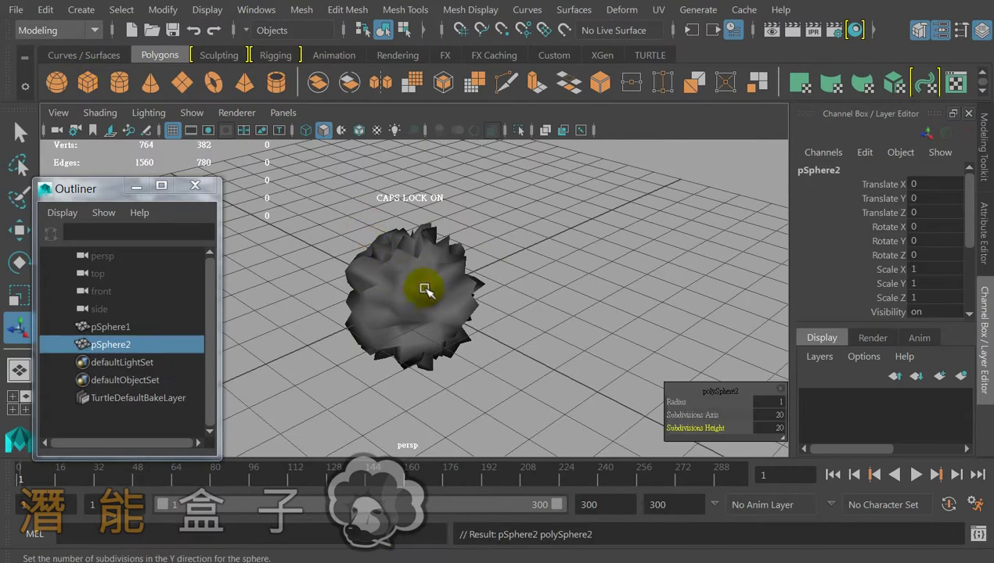
key(w)
drag(433, 313, 574, 281)
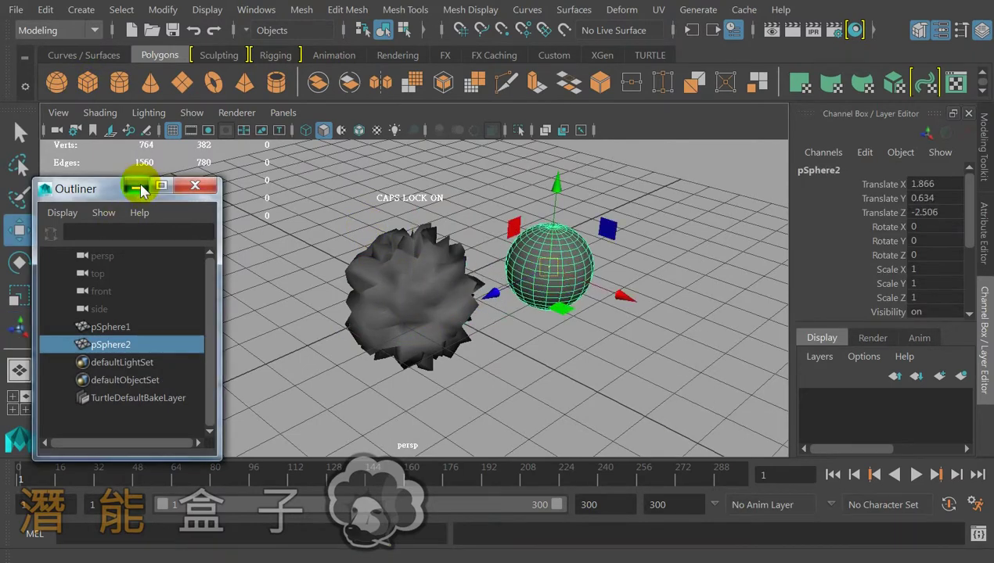
Minimize the Outliner and set the Move tool's axis orientation to Normal.
click(138, 187)
double_click(20, 229)
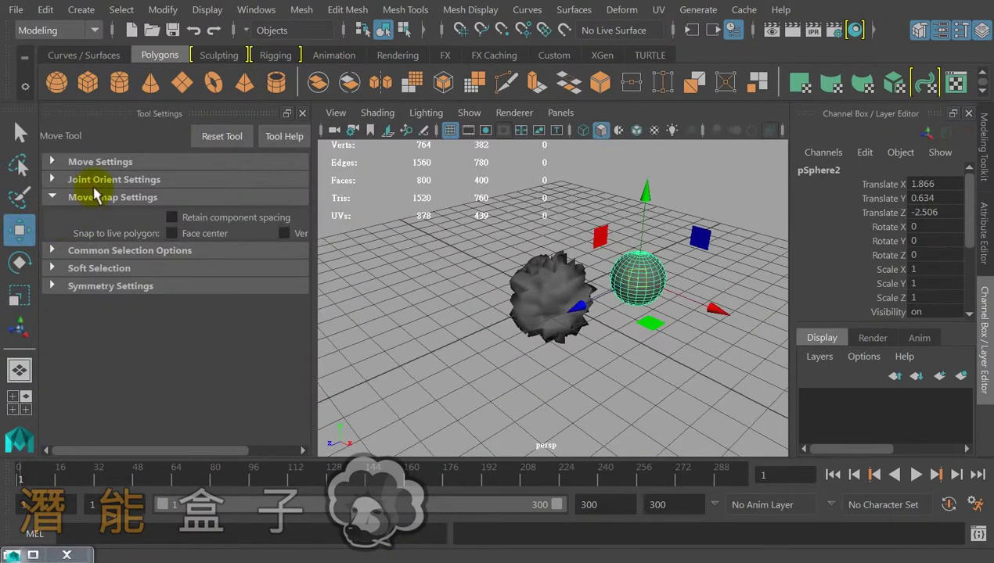
click(101, 162)
click(175, 187)
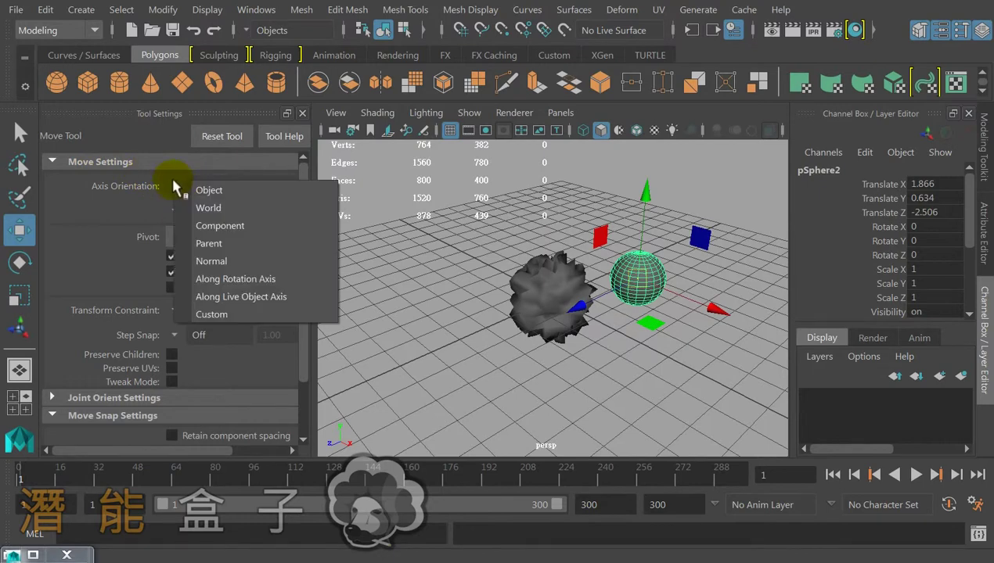
click(195, 260)
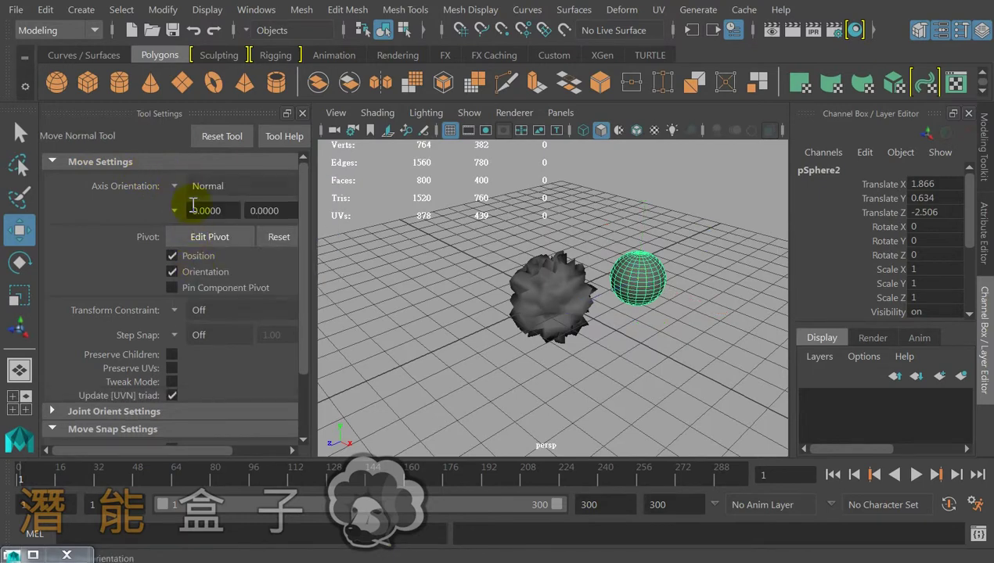
key(w)
scroll(175, 190, down, 3)
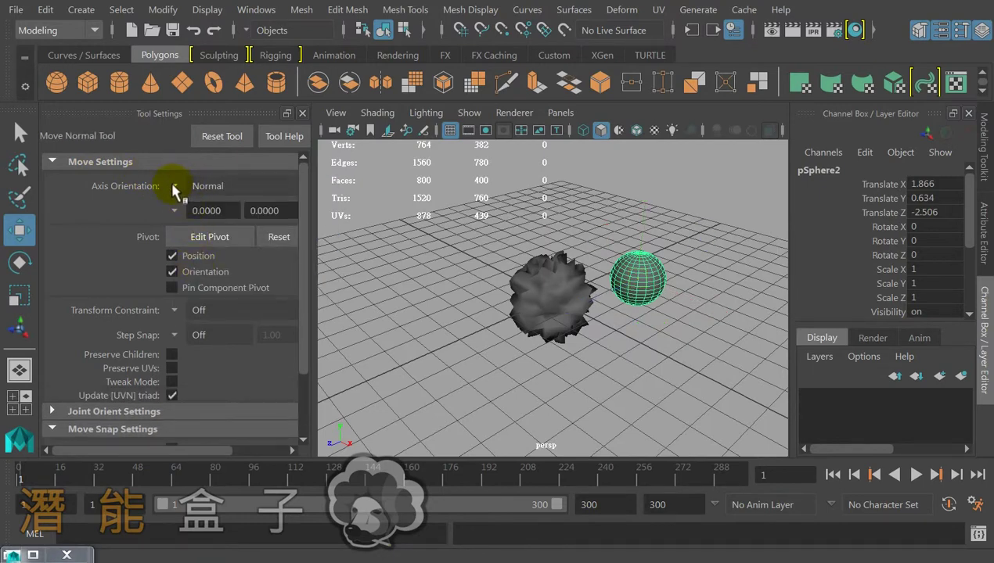
scroll(176, 191, up, 3)
scroll(177, 192, down, 3)
scroll(176, 191, up, 3)
scroll(178, 192, down, 3)
Reselect Normal as the Move tool's axis orientation and inspect the quick axis options over the smooth sphere.
click(178, 187)
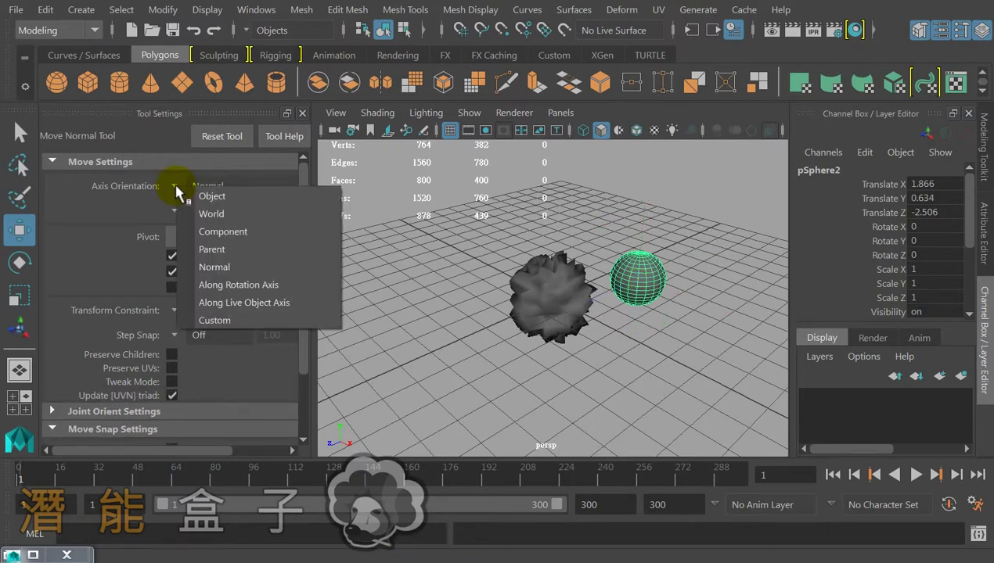
click(200, 263)
key(w)
click(620, 272)
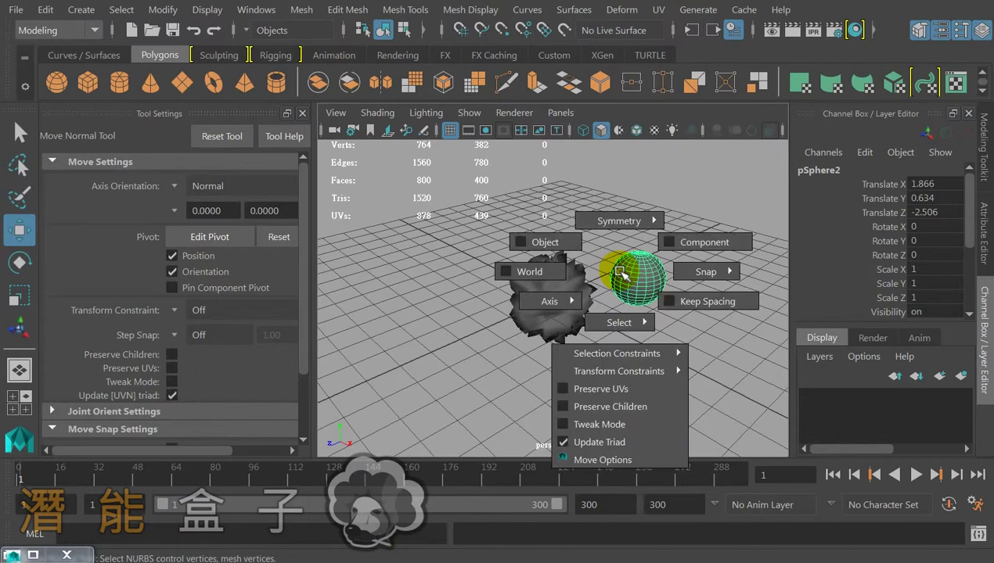
drag(622, 274, 548, 304)
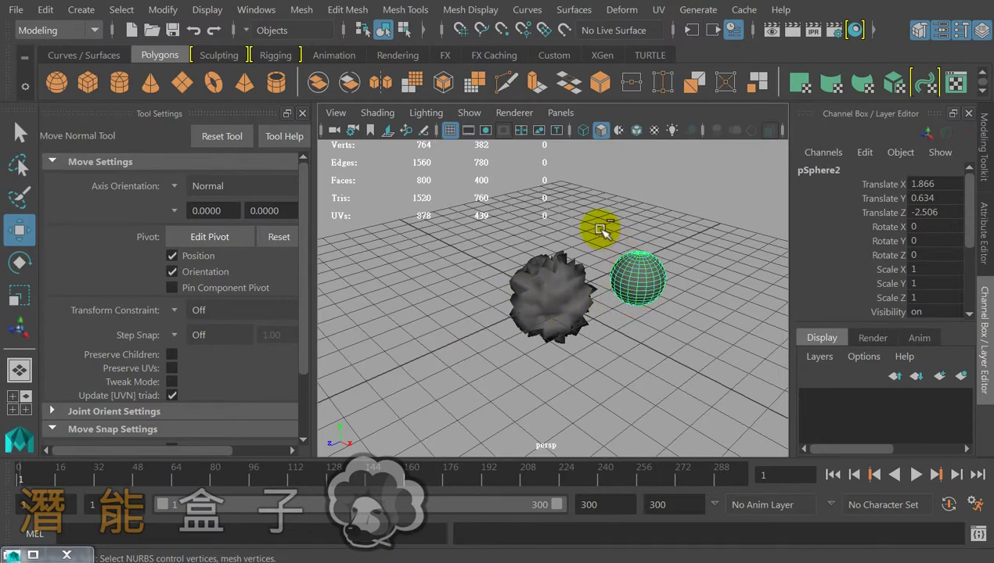
Select the vertices on the upper part of the smooth sphere and push them outward along their normals.
key(f)
right_drag(550, 182, 514, 107)
alt+right_drag(621, 395, 598, 348)
alt+drag(570, 366, 601, 369)
alt+drag(523, 317, 627, 330)
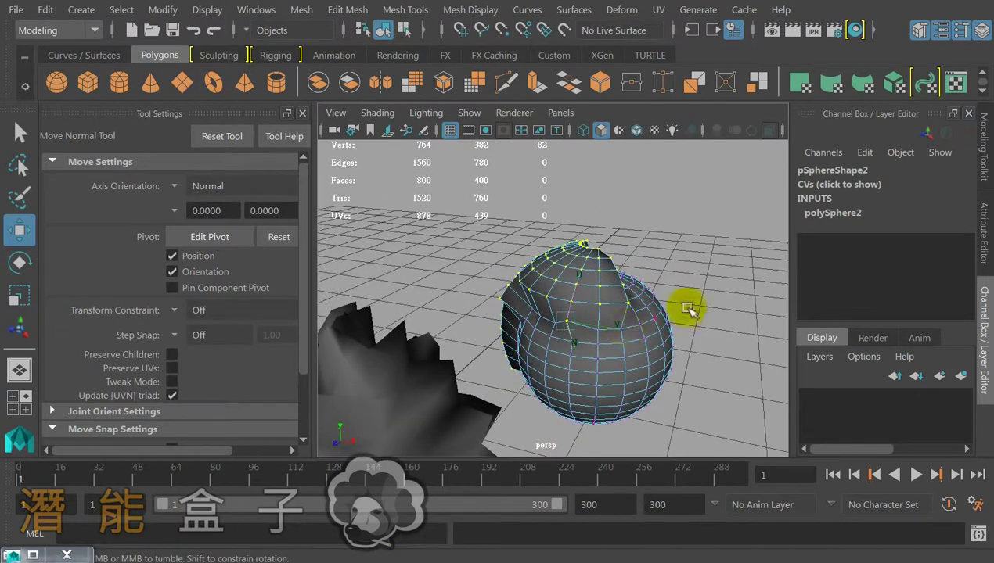
scroll(620, 307, down, 5)
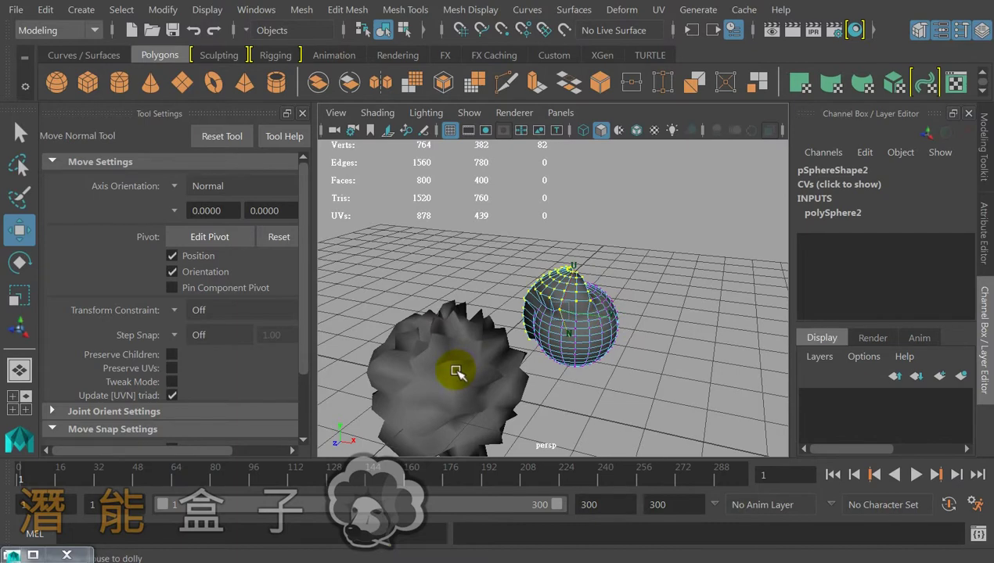
Select the spiky sphere, take the Move tool off the Normal orientation and close its settings.
click(457, 372)
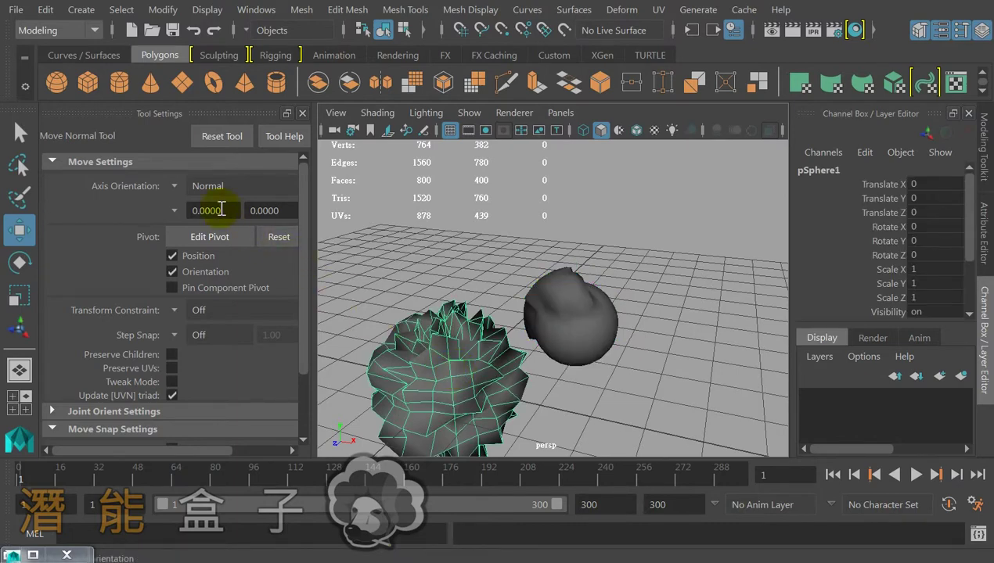
scroll(176, 187, up, 3)
click(303, 115)
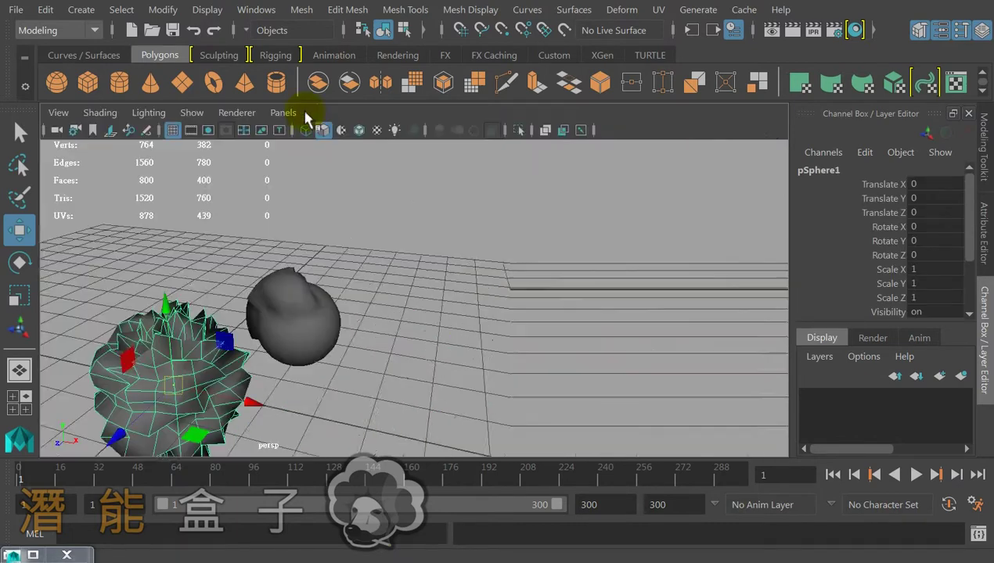
Compare the shapes of the two deformed spheres from several angles.
click(466, 333)
scroll(468, 332, down, 3)
alt+drag(468, 333, 515, 349)
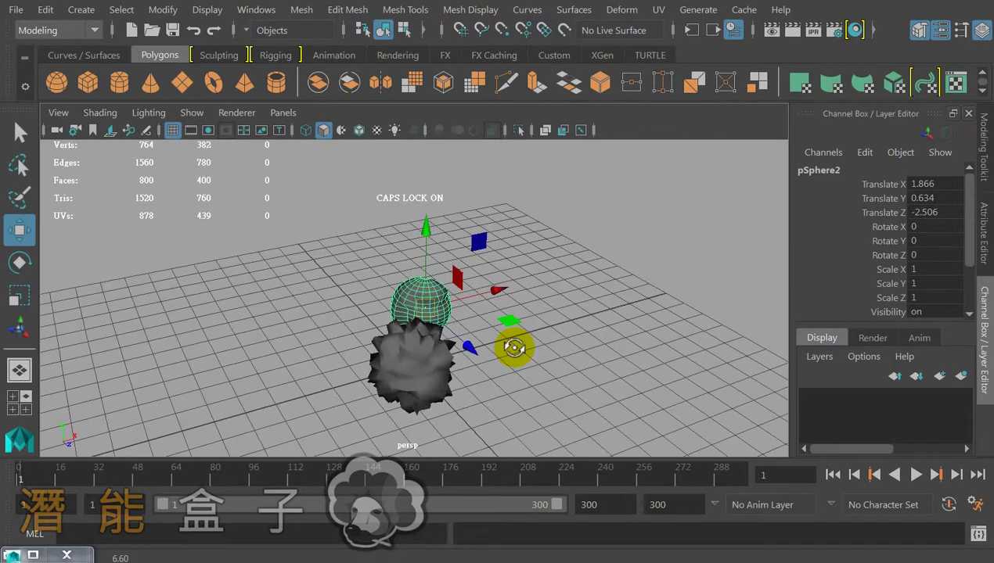
click(539, 240)
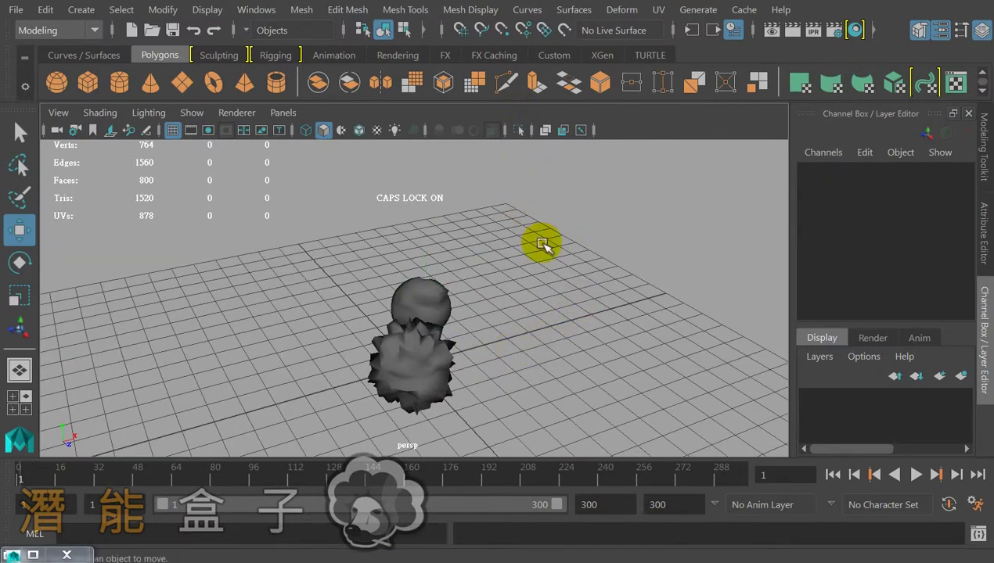
alt+drag(499, 290, 397, 267)
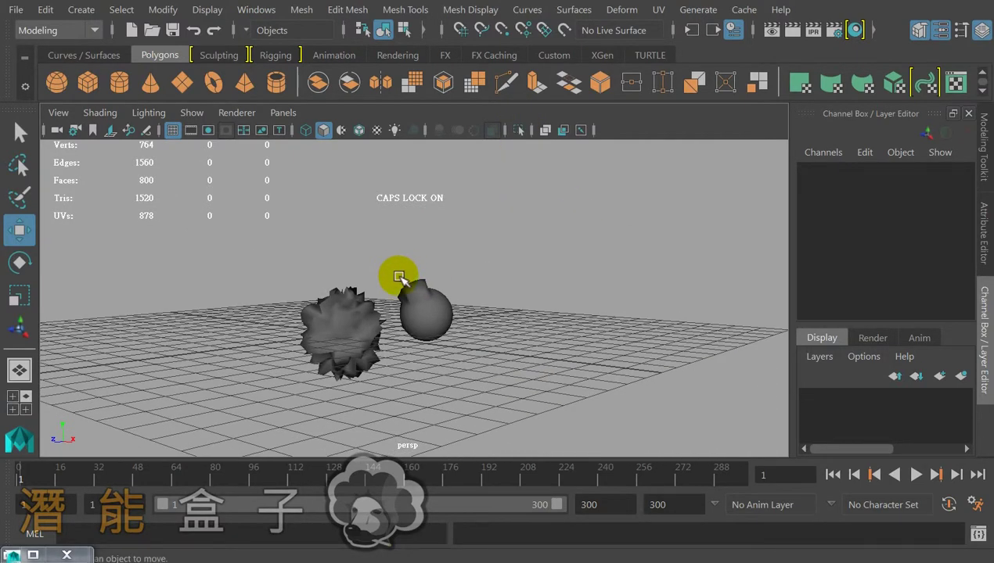
Open the saved gremlin character scene without saving the untitled scene, and close the Visor window.
click(151, 30)
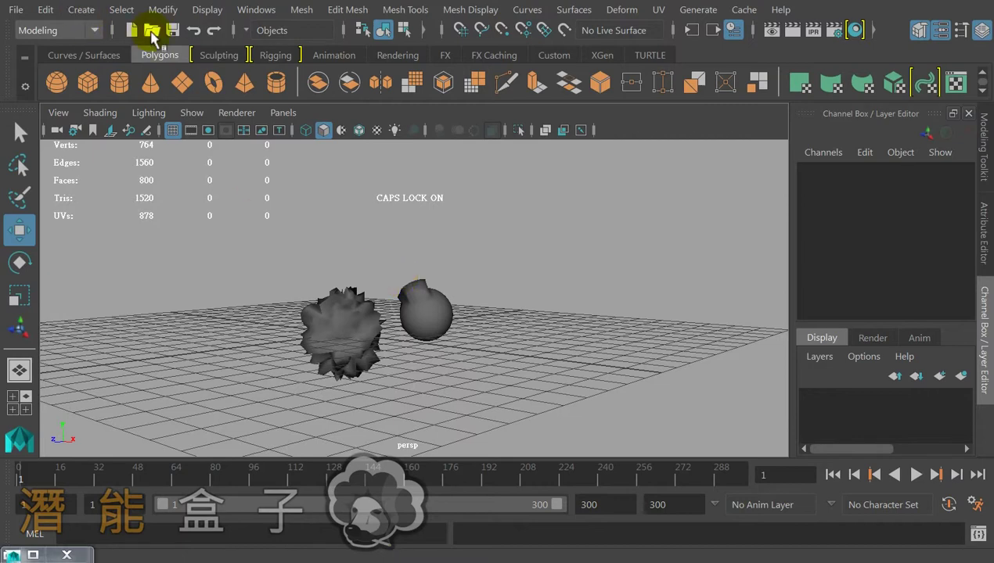
click(160, 191)
double_click(237, 191)
double_click(265, 207)
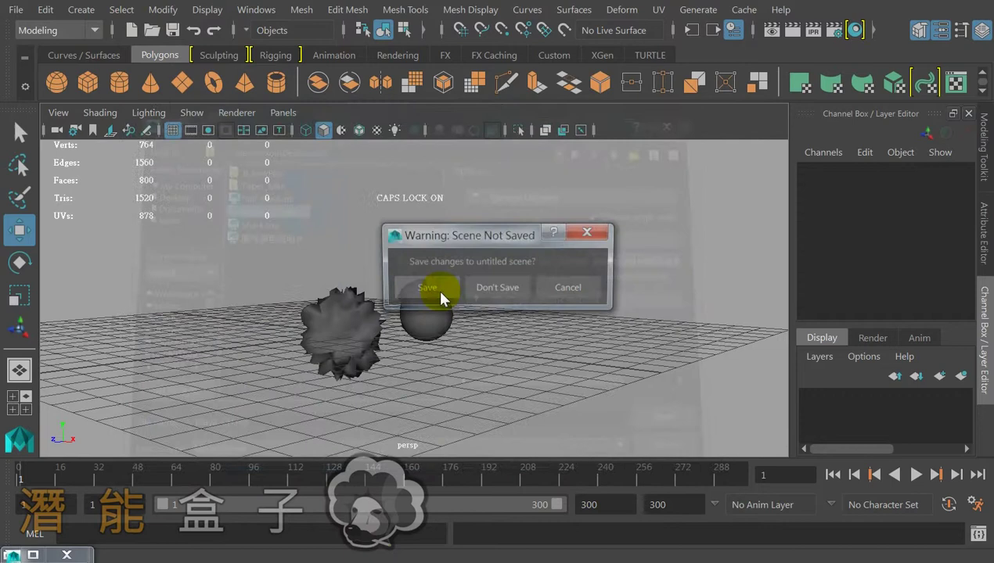
click(486, 285)
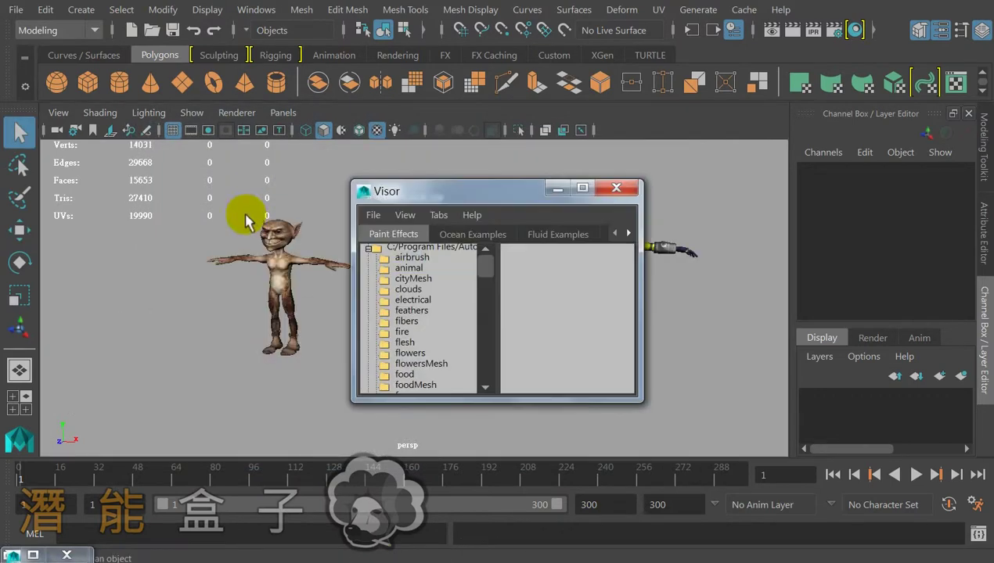
click(615, 193)
Select the gremlin's body and display it shaded without textures around the nose and mouth.
ctrl+alt+drag(243, 213, 309, 273)
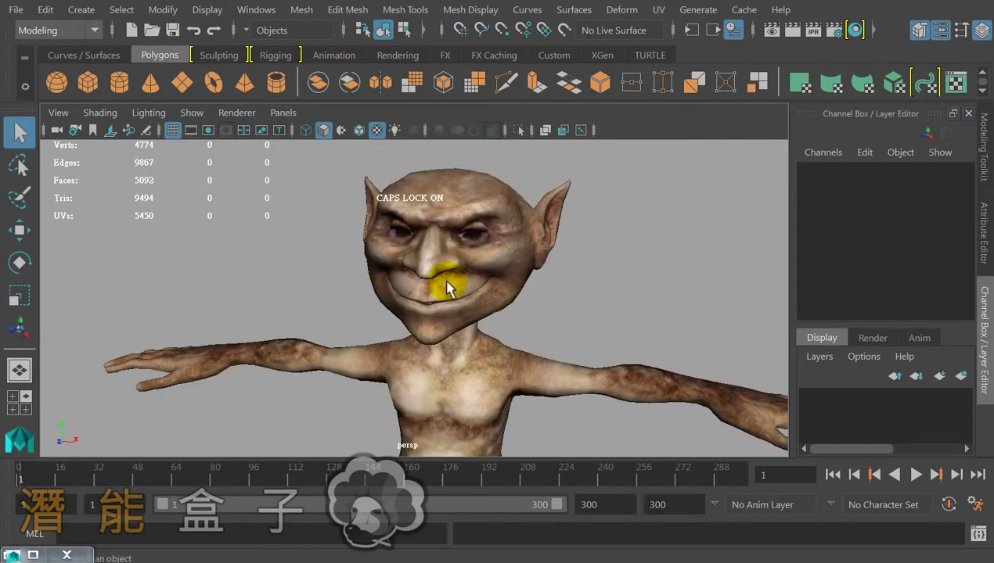
click(455, 287)
key(5)
alt+drag(567, 351, 512, 325)
alt+right_drag(511, 325, 563, 313)
alt+middle_drag(563, 313, 552, 438)
alt+drag(552, 438, 479, 348)
alt+middle_drag(479, 348, 485, 329)
alt+right_drag(486, 328, 540, 379)
alt+drag(539, 380, 326, 253)
alt+drag(354, 384, 399, 337)
right_drag(399, 337, 404, 52)
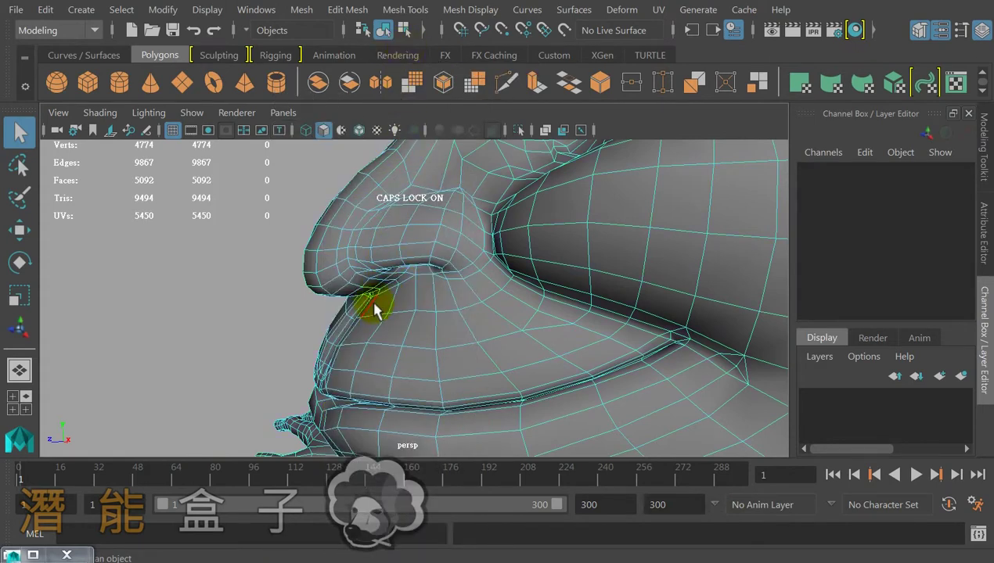
Select the edge loop across the gremlin's upper lip and deselect its outer edges on both sides, keeping the central run.
click(404, 10)
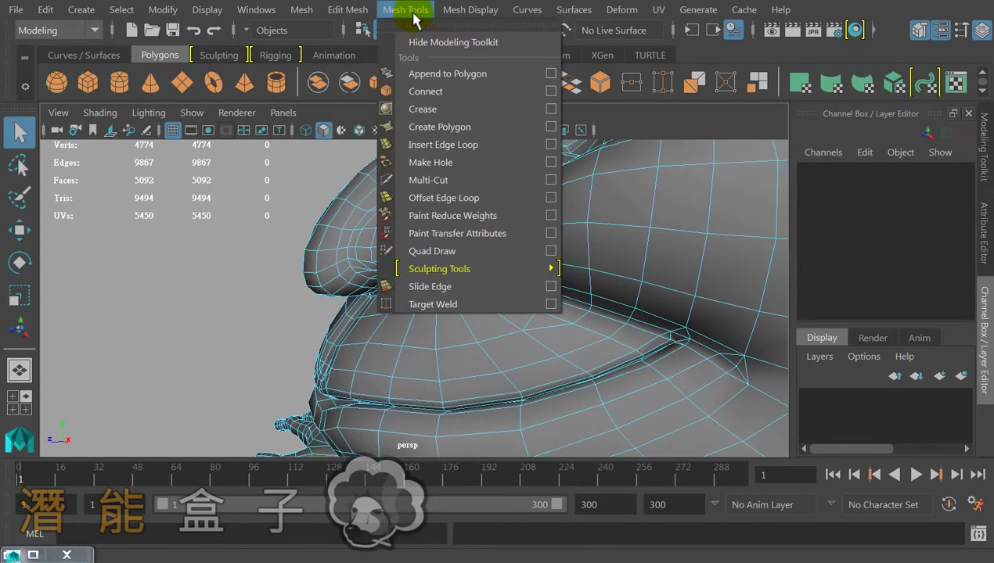
click(428, 286)
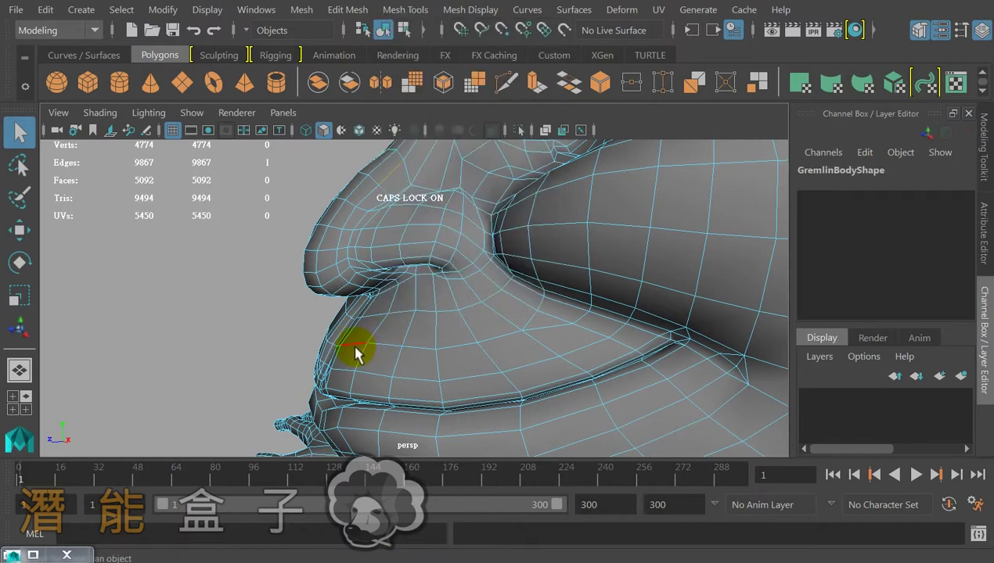
alt+drag(355, 348, 395, 349)
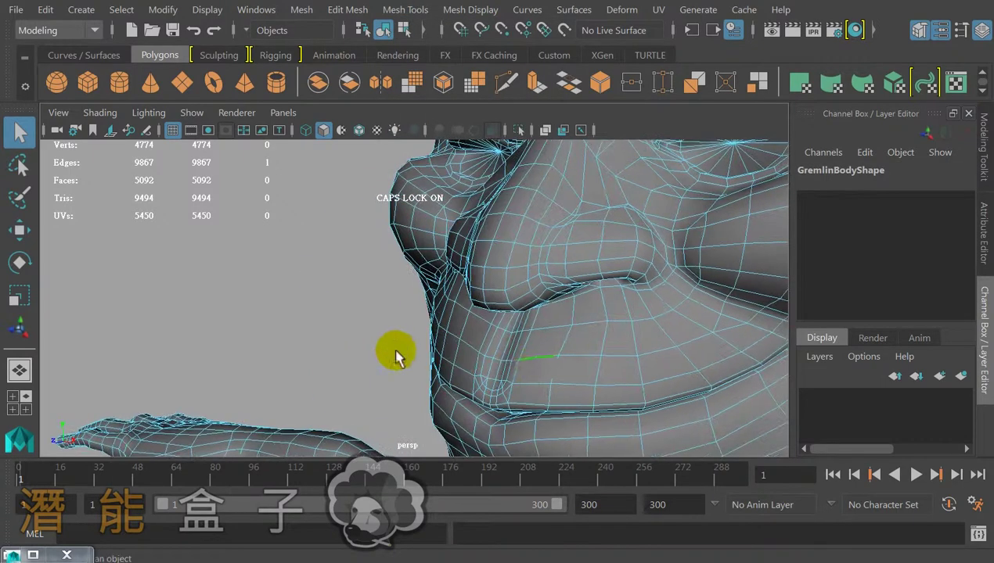
double_click(473, 350)
scroll(580, 352, down, 5)
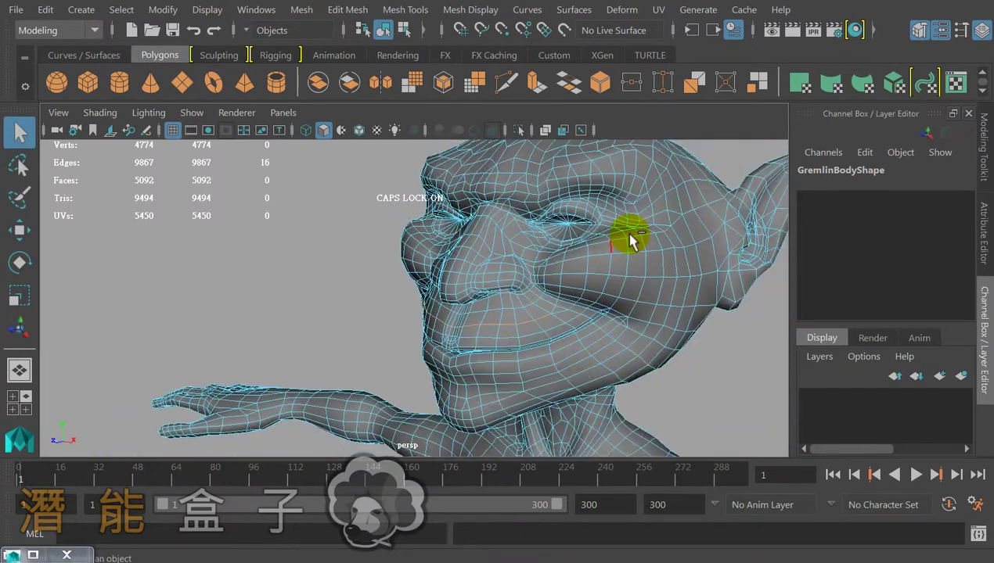
alt+drag(523, 371, 410, 220)
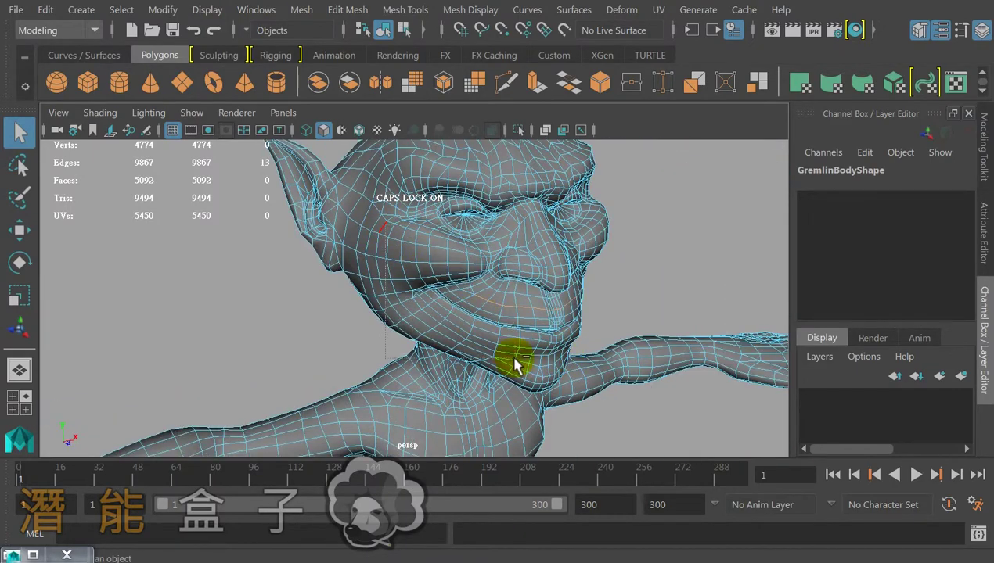
alt+drag(599, 368, 548, 339)
scroll(517, 312, up, 4)
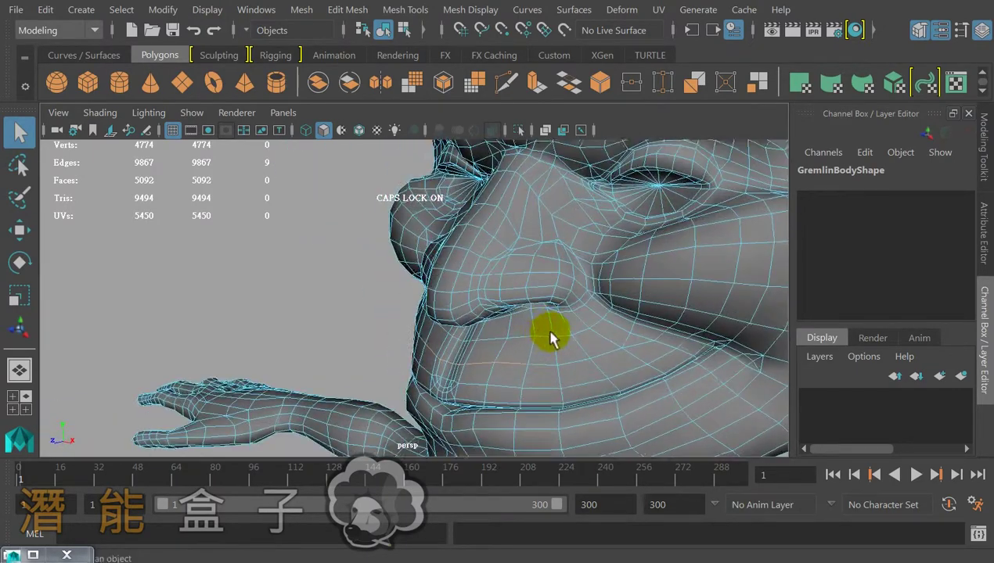
alt+middle_drag(547, 339, 522, 319)
scroll(520, 317, up, 2)
alt+drag(518, 317, 460, 321)
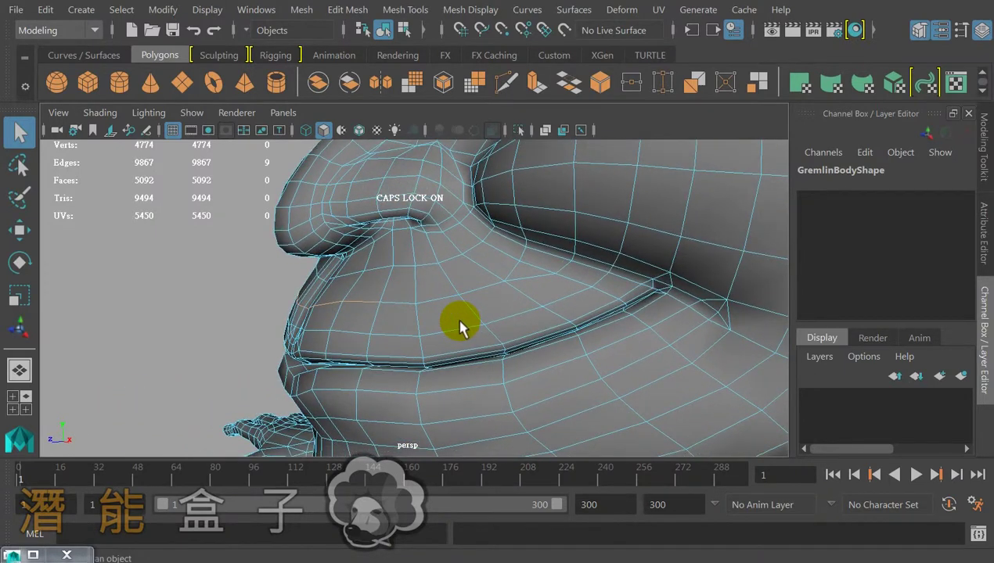
Slide the selected upper-lip edges along the surface with Slide Edge and shift them slightly inward along the Z axis.
alt+drag(352, 286, 345, 288)
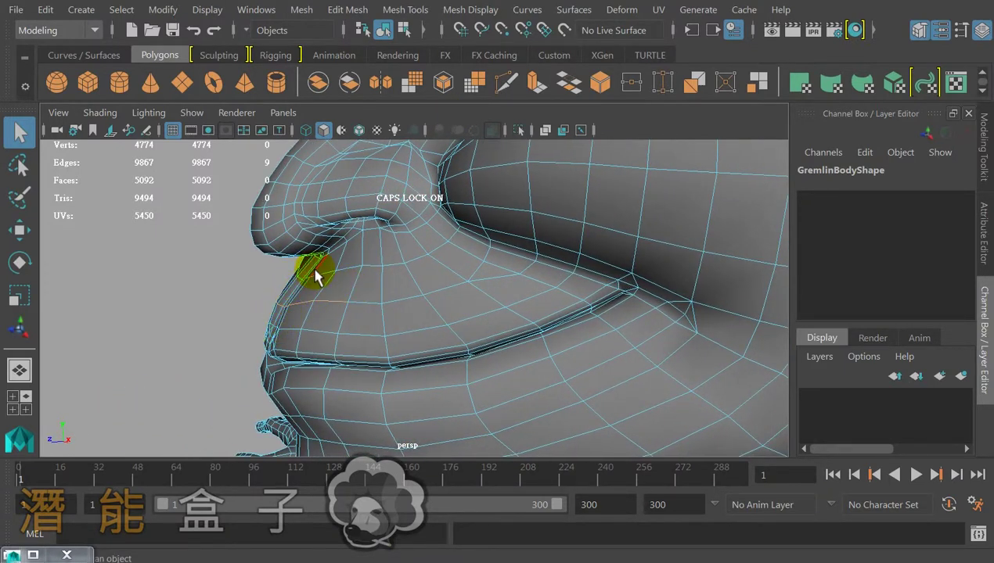
click(407, 11)
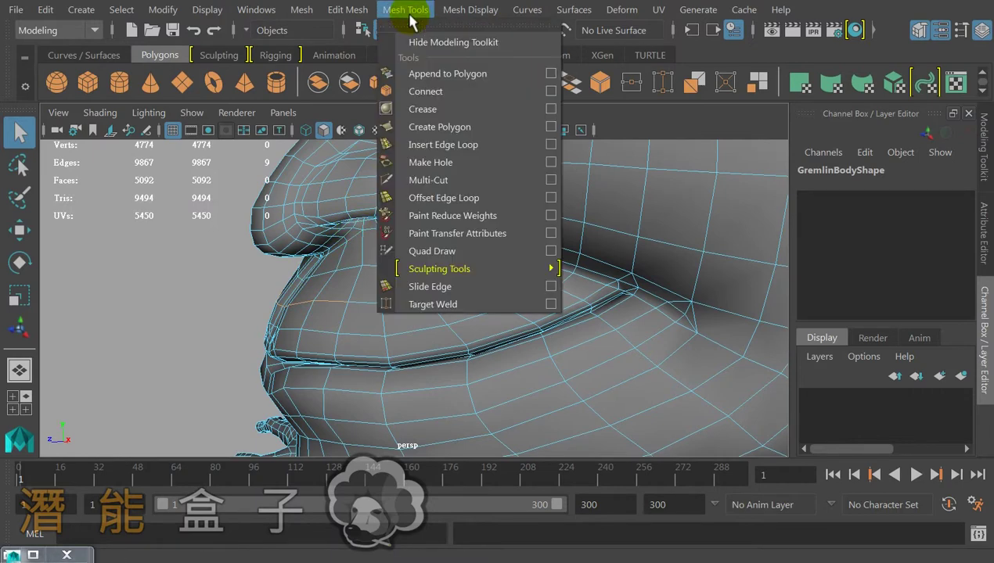
click(435, 287)
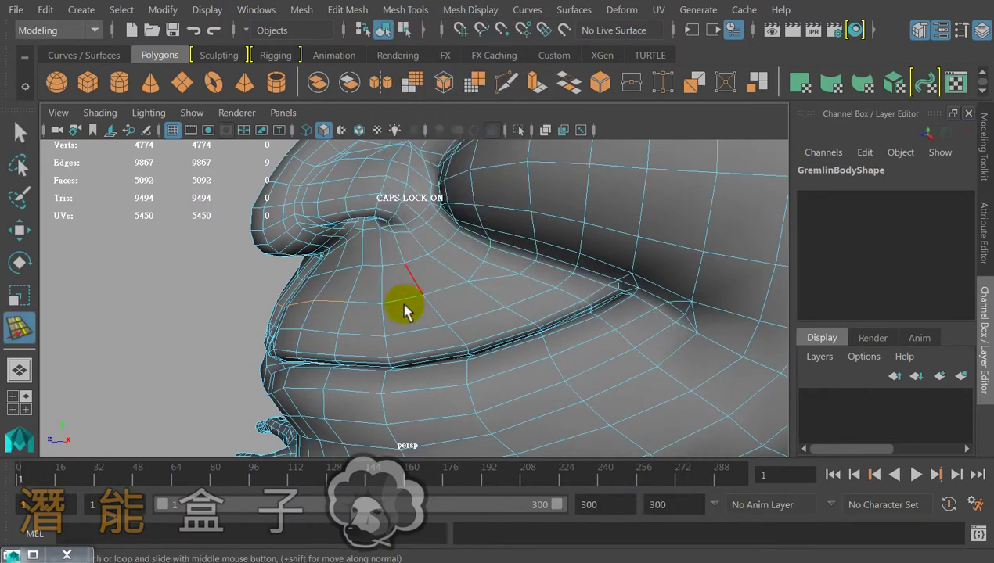
middle_drag(356, 324, 332, 340)
click(19, 229)
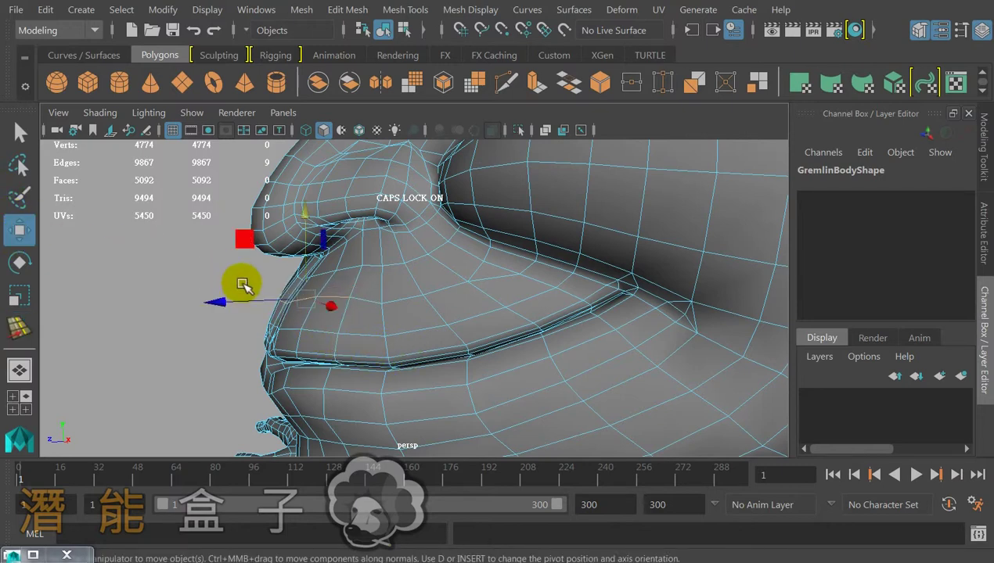
mouse_move(229, 299)
mouse_down()
mouse_move(233, 289)
mouse_move(242, 302)
mouse_up()
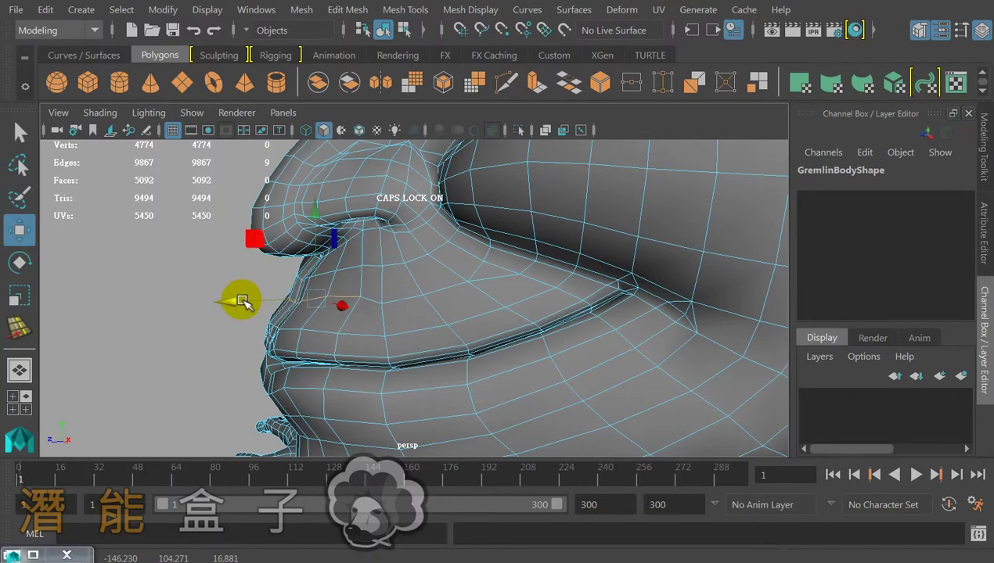
Review the Move tool's Axis Orientation options and where Transform and Slide Edge are found, closing the tool settings.
click(342, 10)
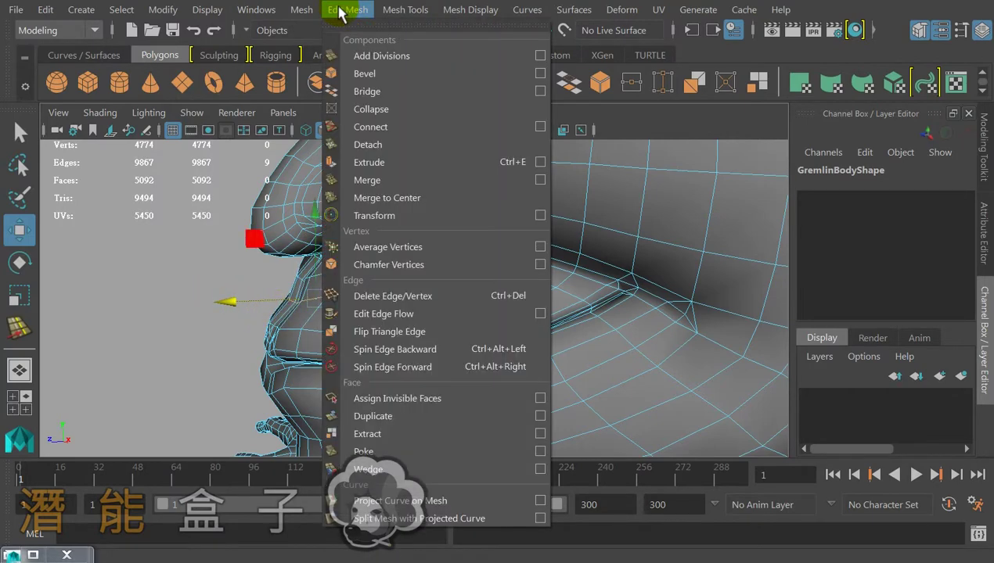
click(374, 215)
double_click(20, 230)
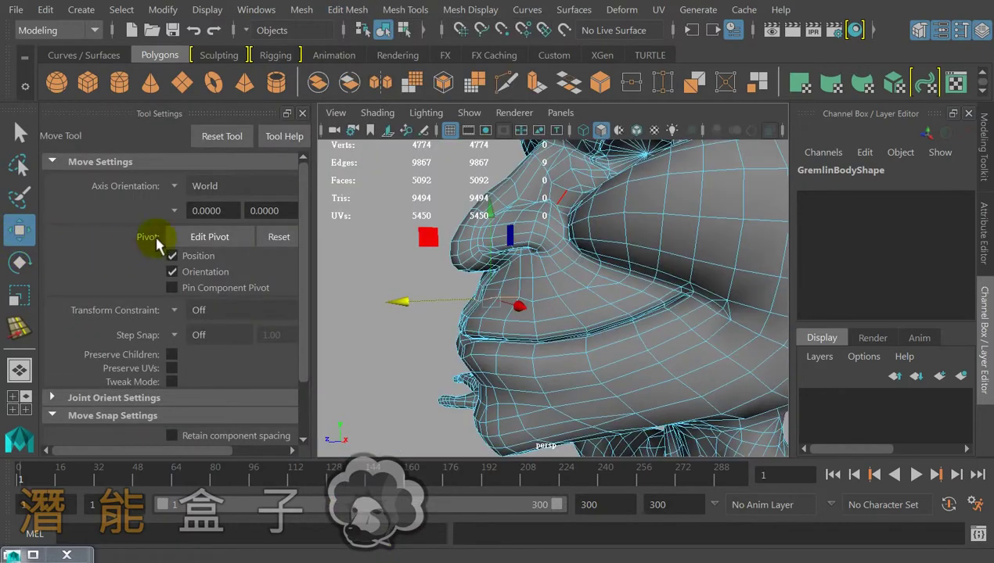
click(176, 186)
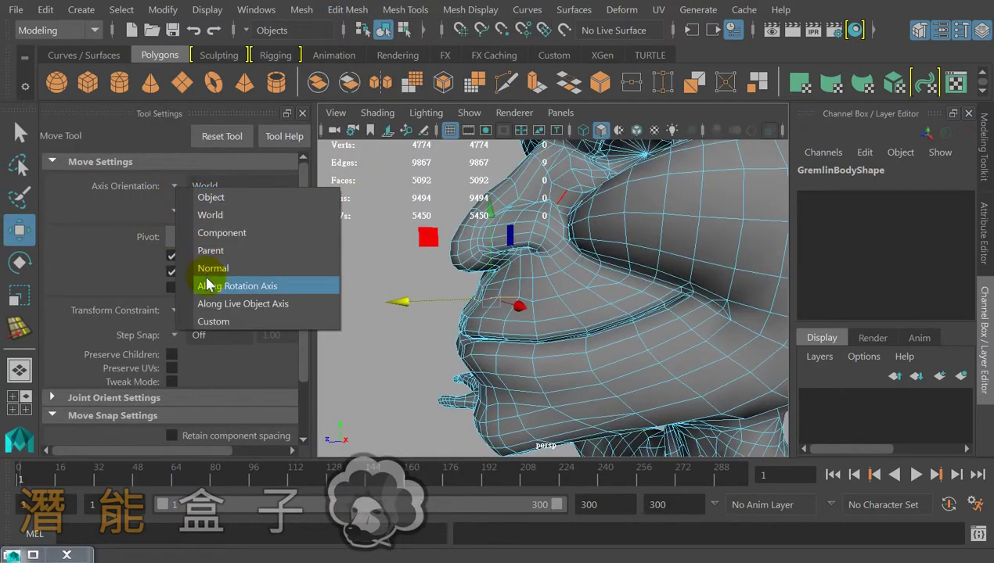
click(302, 113)
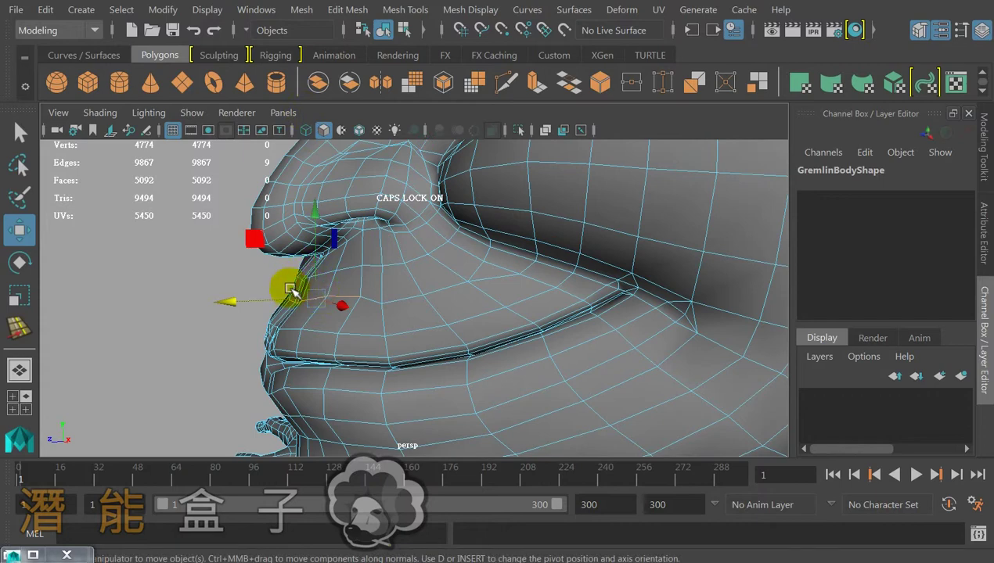
scroll(525, 275, down, 3)
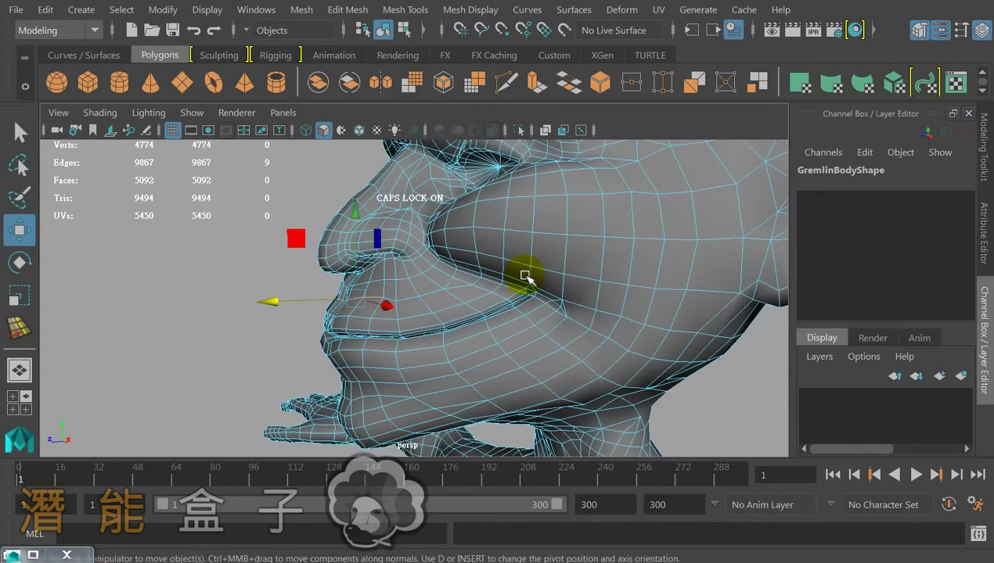
click(404, 9)
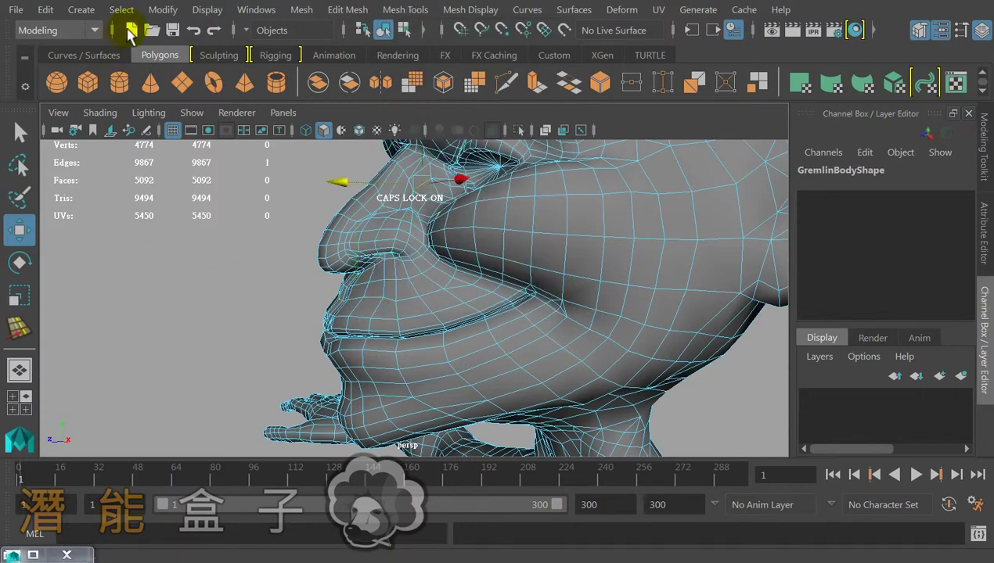
Start a new scene without saving the gremlin scene and create a polygon cylinder at the origin.
click(131, 29)
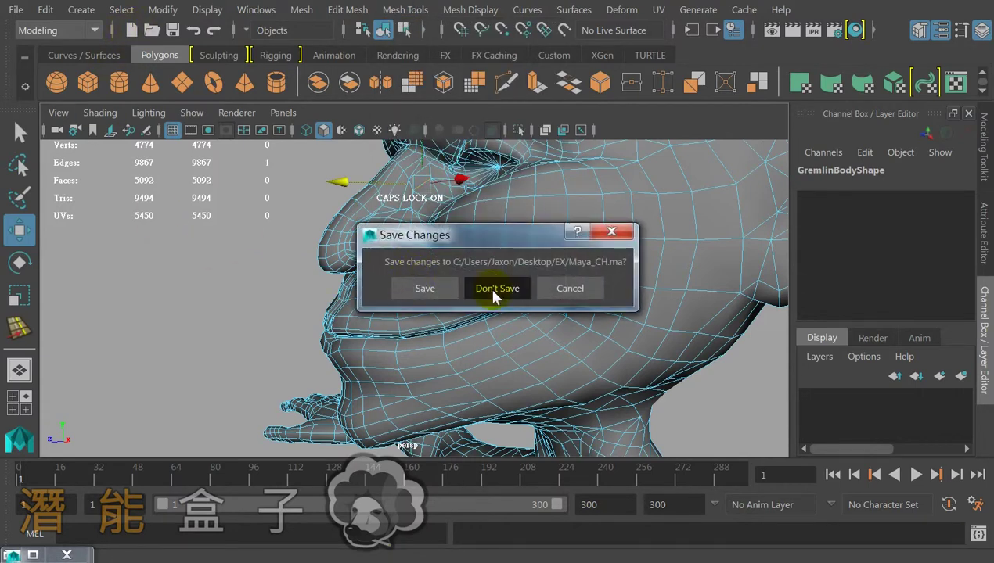
click(493, 290)
click(118, 83)
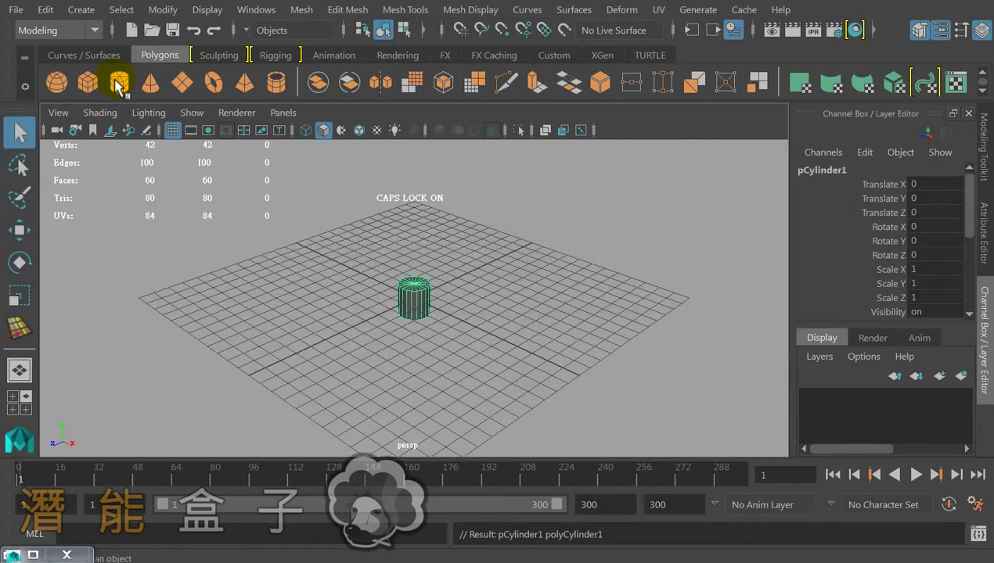
scroll(364, 282, up, 3)
scroll(364, 282, up, 2)
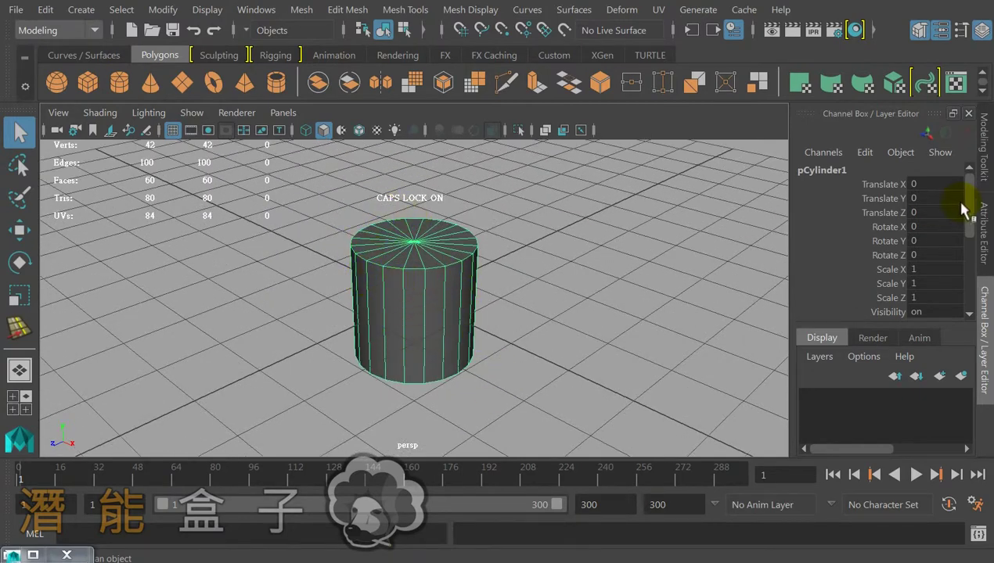
Set the cylinder's Subdivisions Height to 42 and turn Round Cap on.
drag(971, 205, 973, 298)
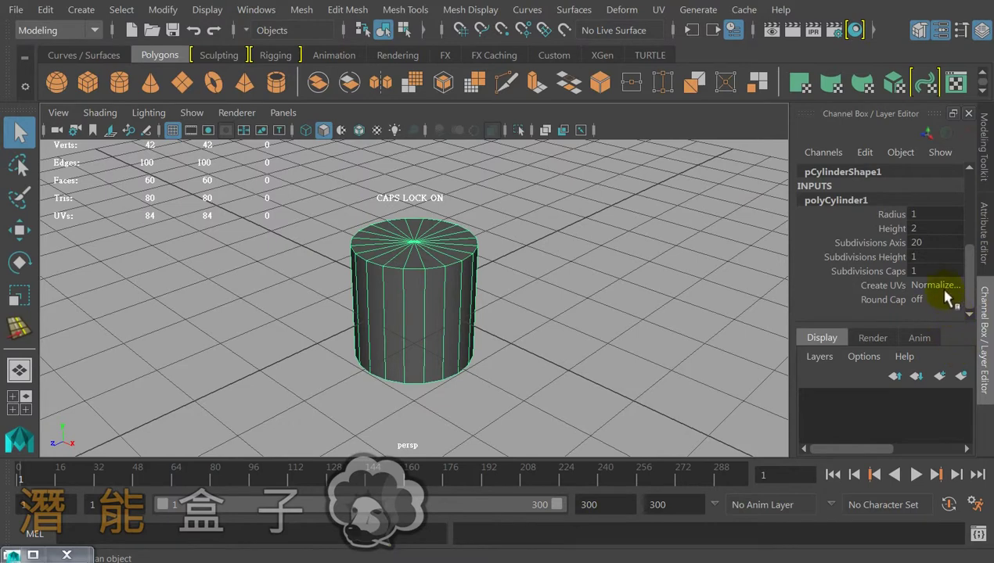
click(861, 257)
middle_drag(431, 320, 475, 326)
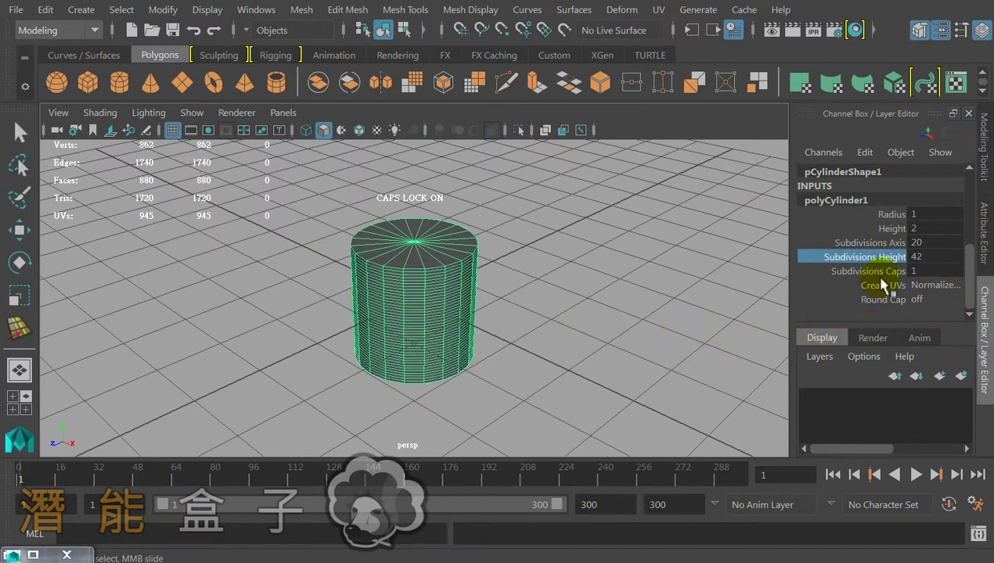
click(896, 303)
click(924, 302)
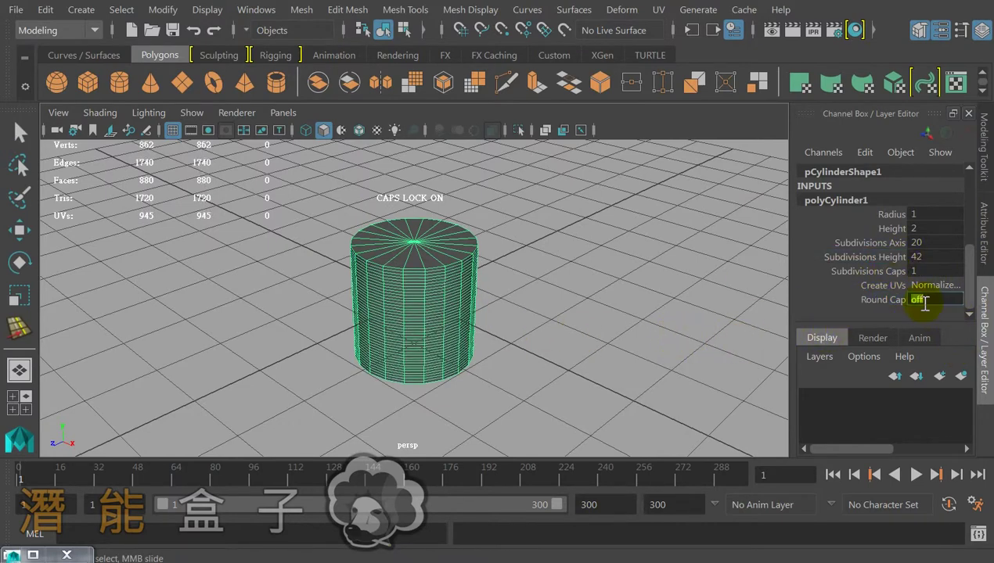
text(1)
key(Return)
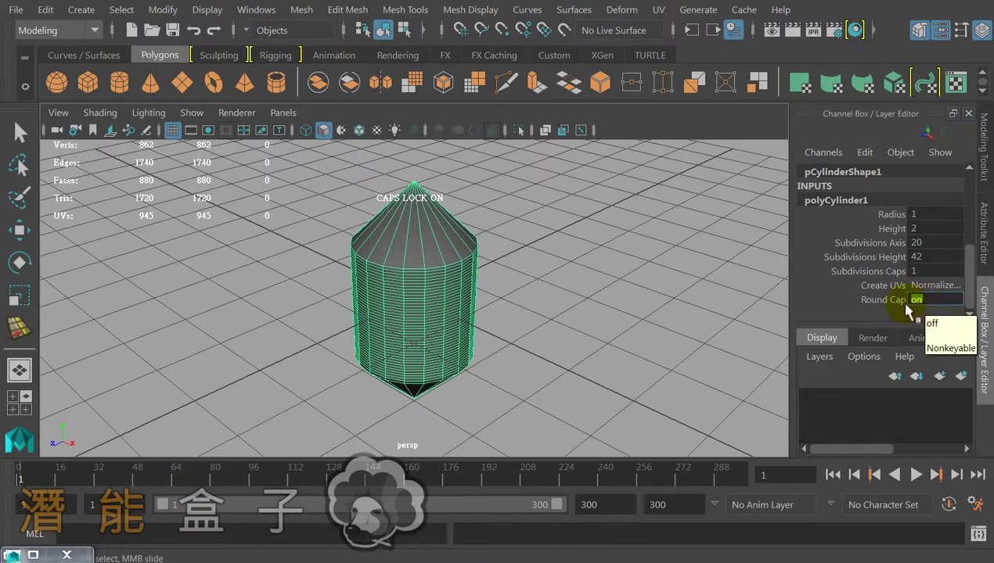
Set the cylinder's Subdivisions Caps to 19 to smooth its rounded ends.
click(868, 271)
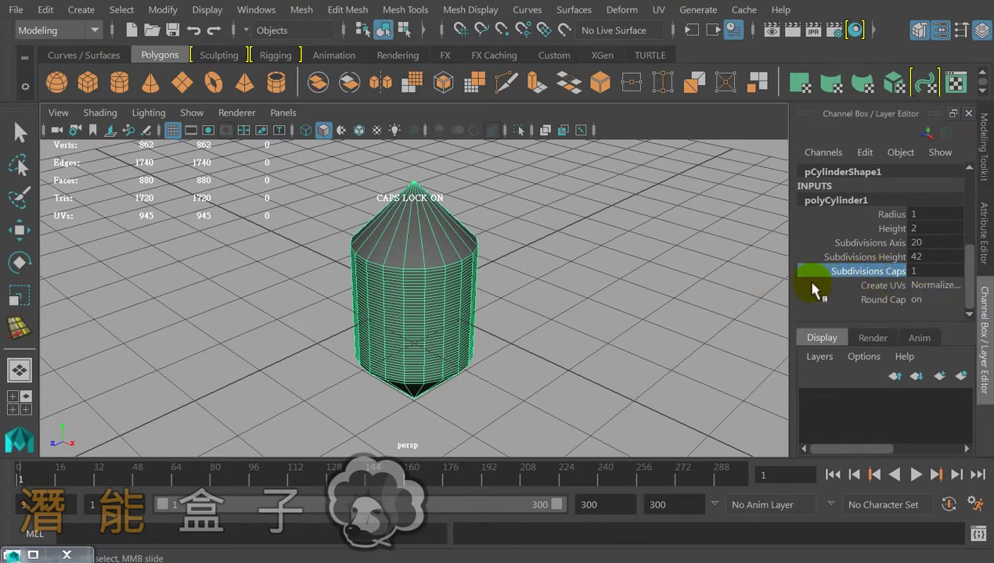
middle_drag(507, 299, 718, 311)
scroll(419, 308, down, 2)
Try stretching the capsule vertically to about 1.914 with the Scale tool and undo the scaling.
key(r)
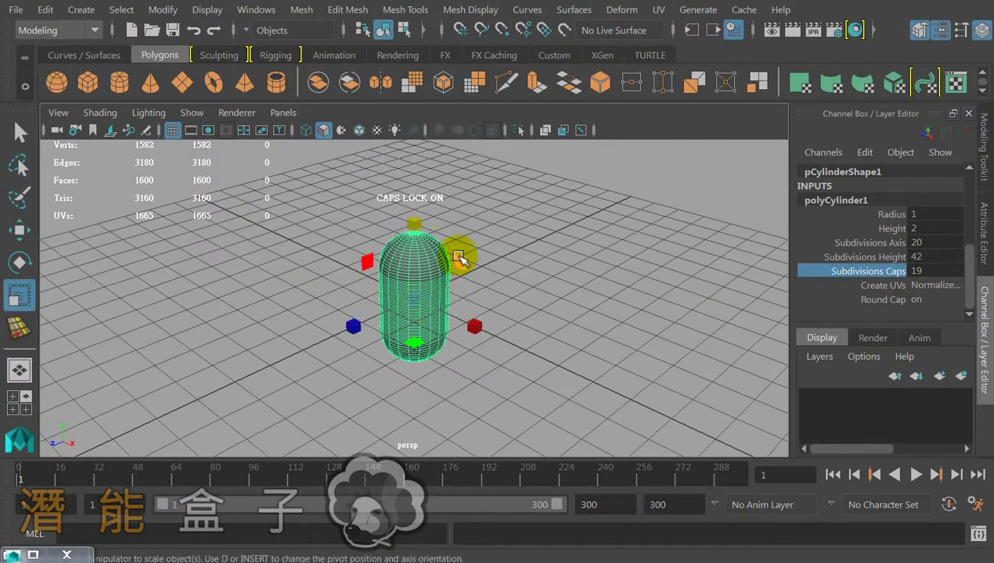
drag(418, 221, 445, 181)
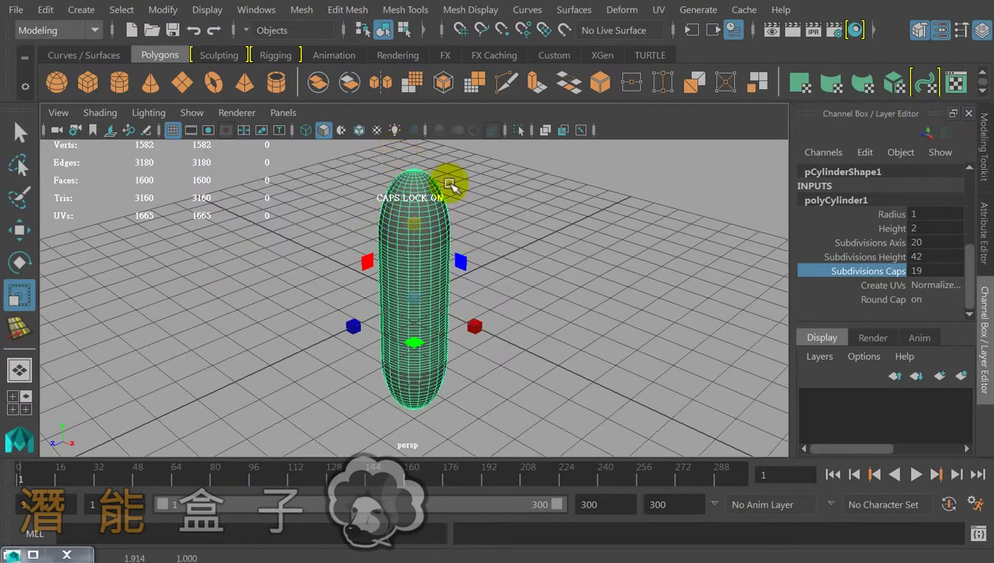
key(ctrl+z)
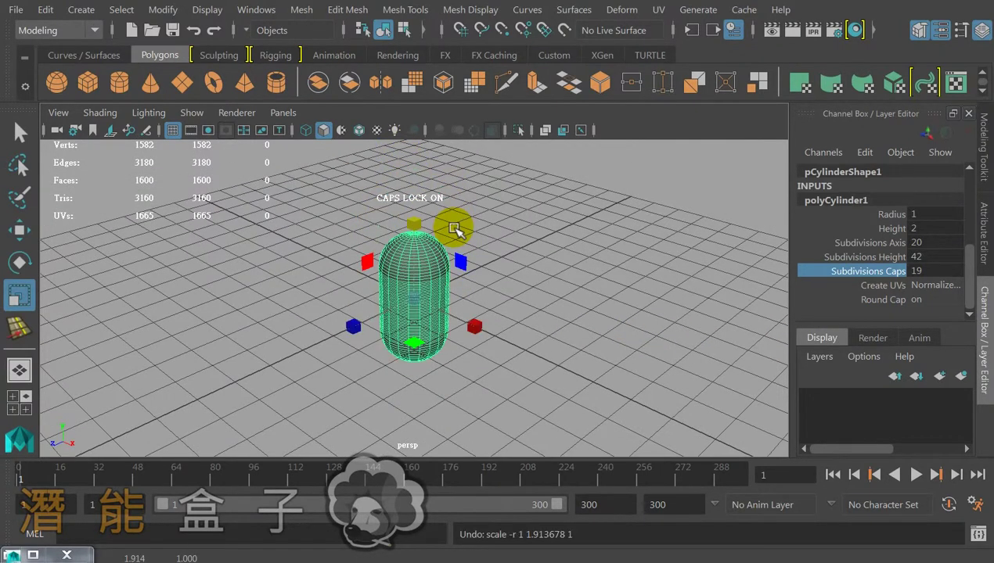
Set the capsule's Height to 9.5 and its Subdivisions Height to 50.
click(888, 228)
scroll(433, 304, down, 2)
middle_drag(433, 304, 438, 207)
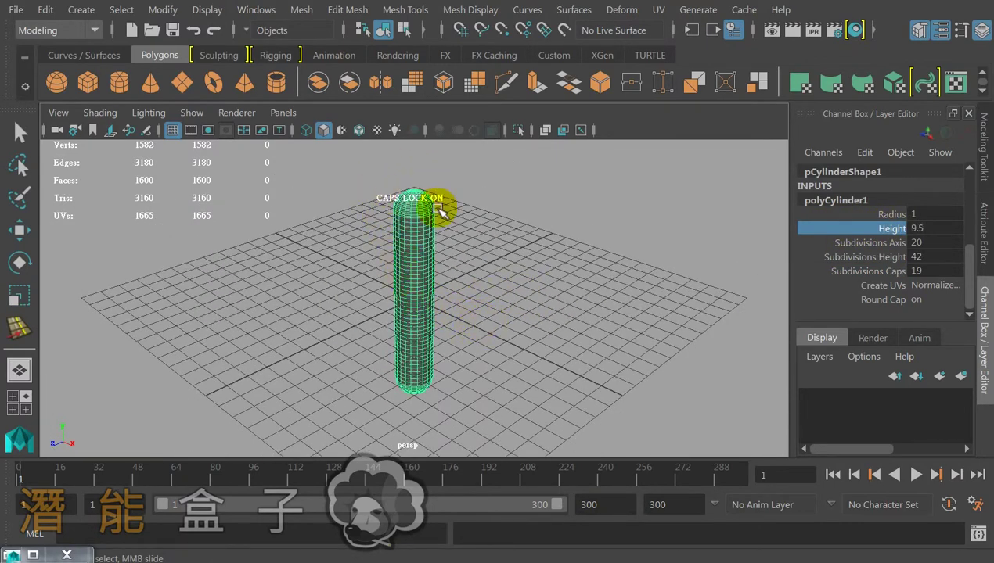
click(865, 256)
middle_drag(508, 304, 518, 348)
alt+drag(519, 348, 429, 280)
Raise the capsule above the grid to about 5.96 in Y, scale it vertically to about 0.793, and deselect it.
key(r)
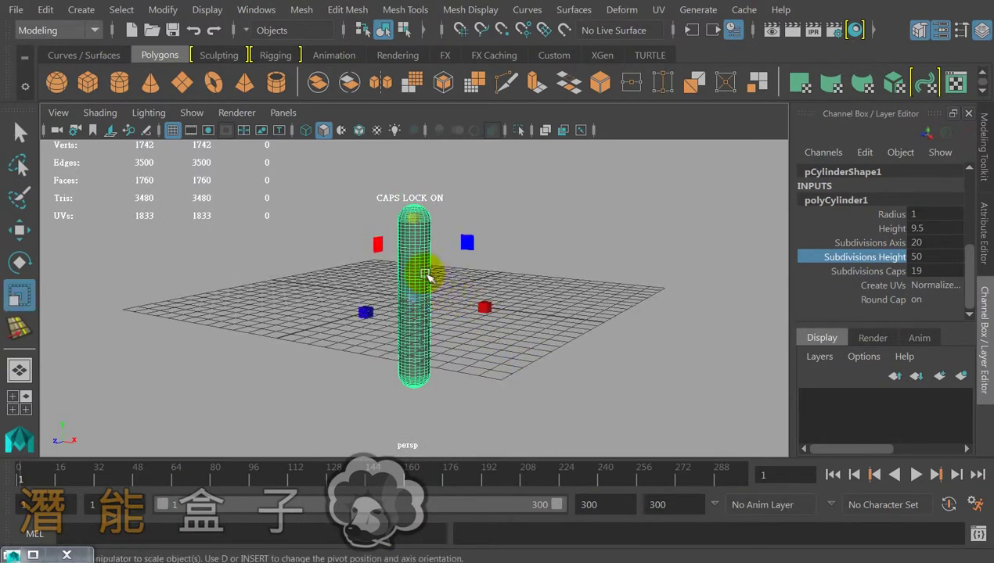
key(w)
drag(415, 228, 406, 129)
alt+middle_drag(509, 237, 526, 303)
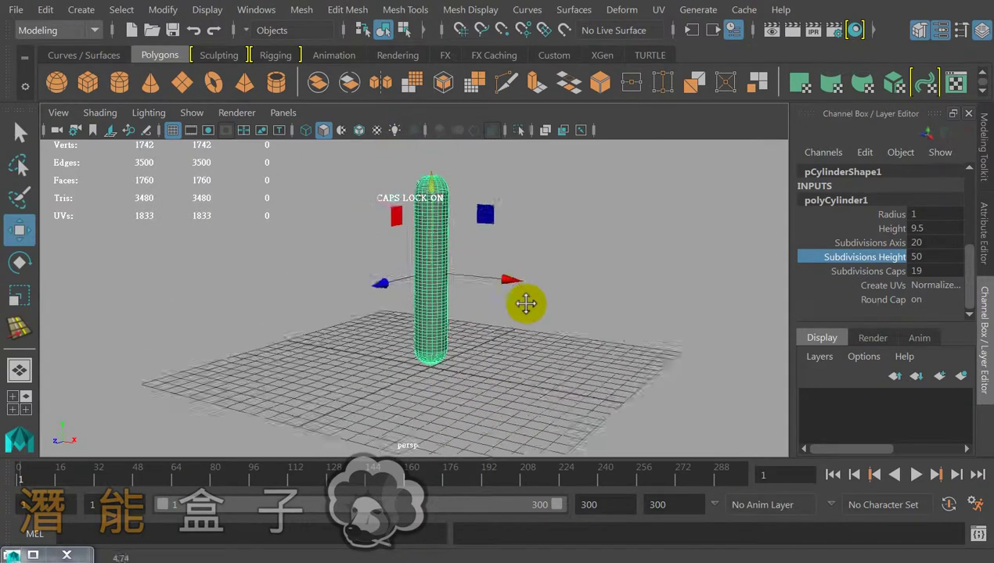
alt+drag(526, 304, 525, 321)
key(r)
drag(437, 229, 439, 249)
key(q)
click(511, 287)
Select the capsule and apply the Transform mesh operation to all its vertices.
scroll(511, 293, up, 2)
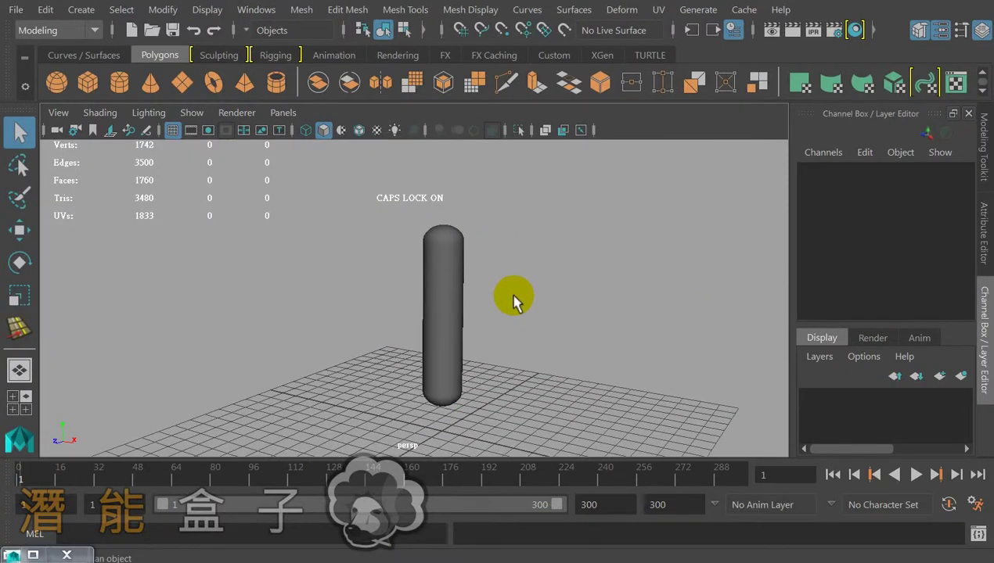
click(454, 261)
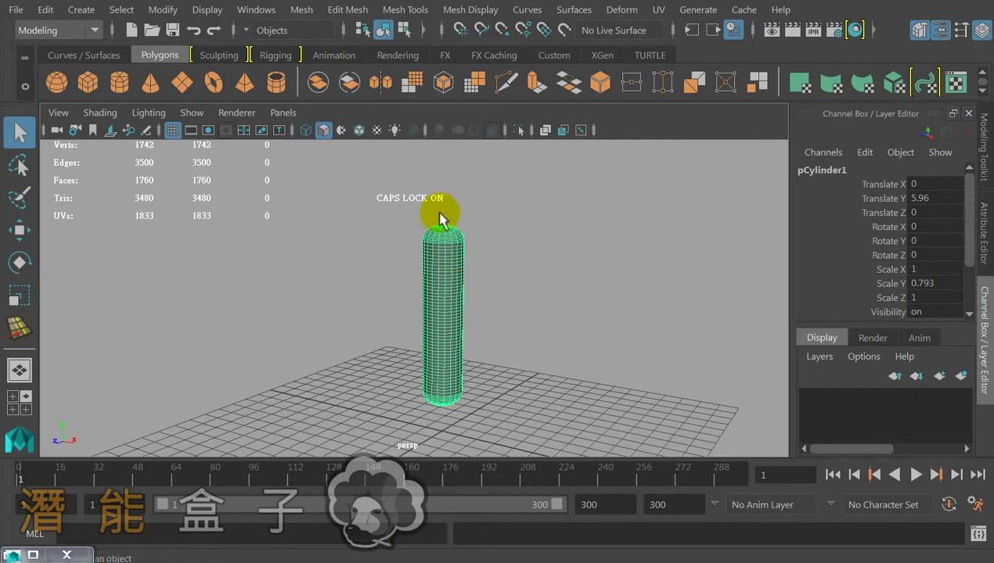
click(349, 10)
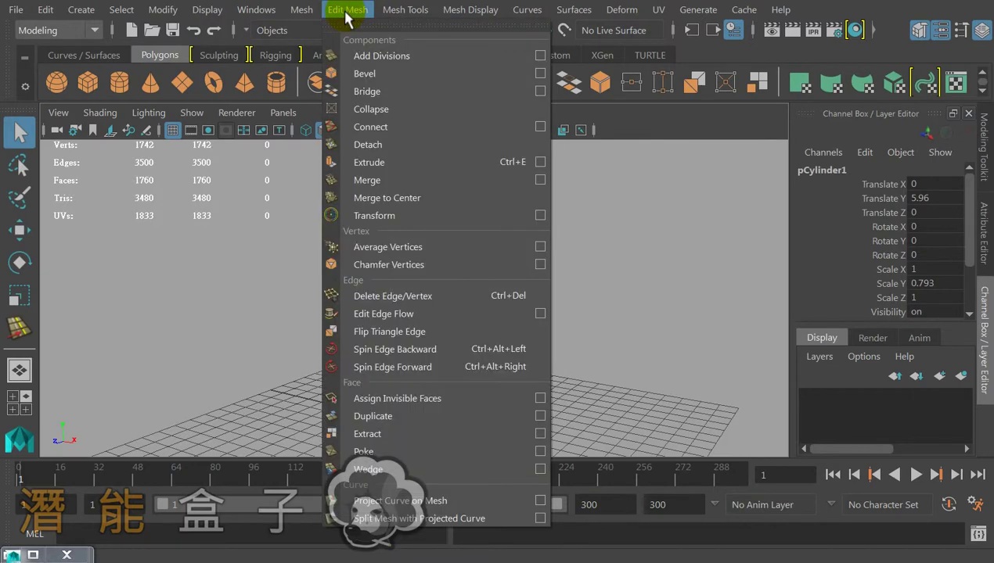
click(399, 216)
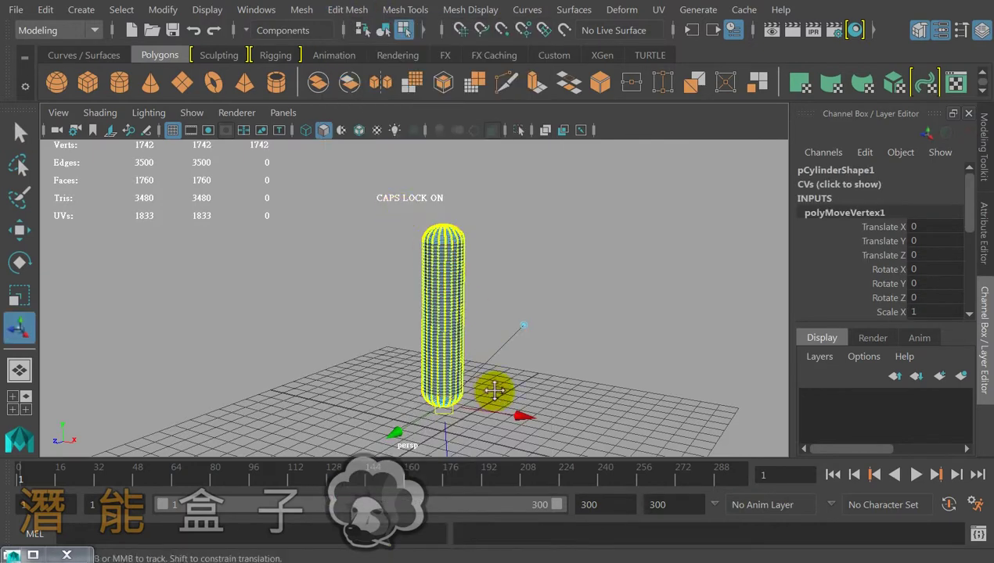
scroll(452, 338, up, 3)
drag(430, 363, 504, 320)
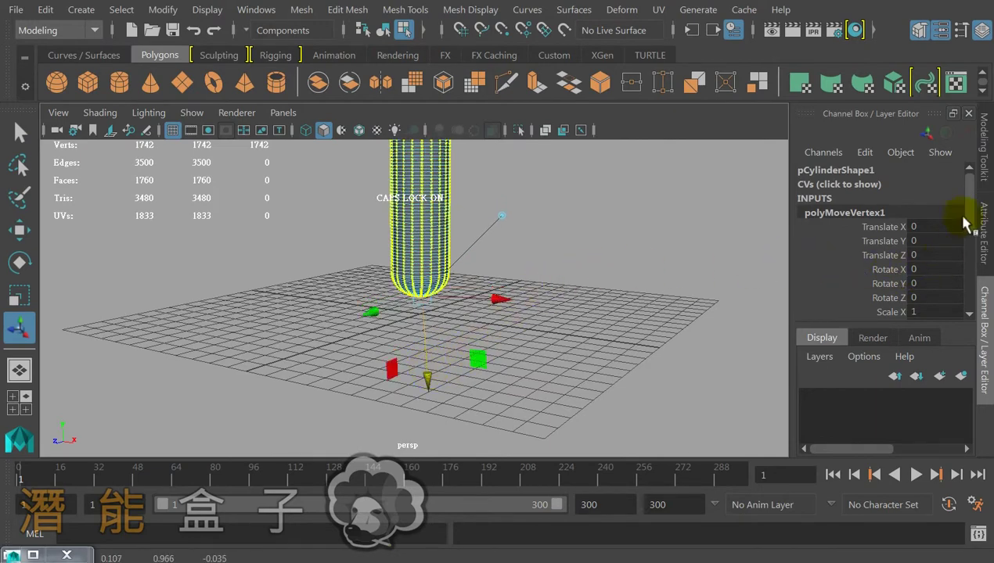
Randomly displace the capsule's vertices through the Transform operation's settings until the surface looks rough, and clear the selection.
scroll(968, 227, down, 4)
click(888, 241)
middle_drag(596, 284, 552, 428)
click(870, 283)
click(492, 317)
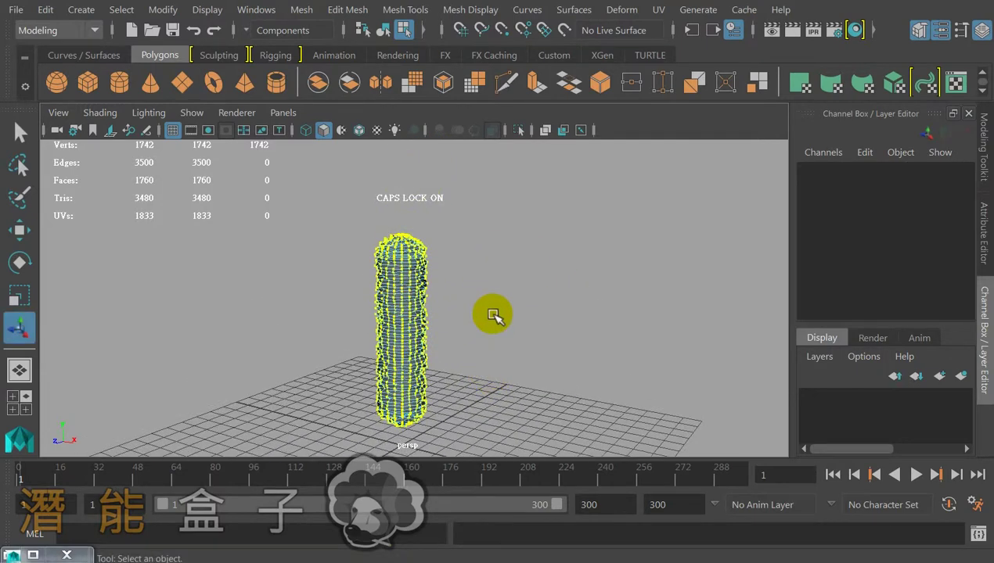
Return to object selection and raise the roughened capsule to about 14.428 in Y.
scroll(492, 315, up, 3)
click(383, 30)
click(395, 309)
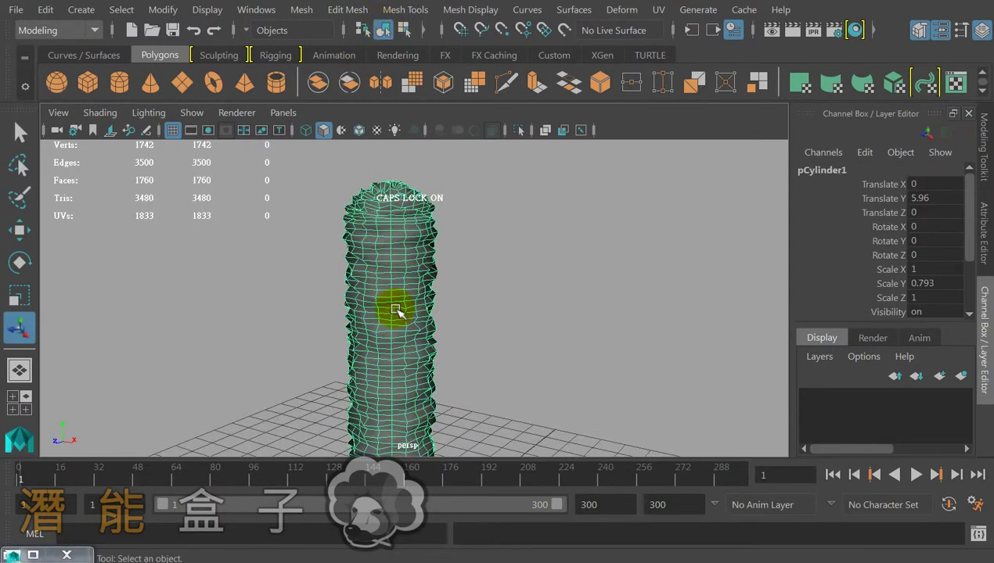
click(544, 344)
alt+drag(544, 343, 389, 268)
click(389, 268)
key(w)
drag(389, 211, 381, 81)
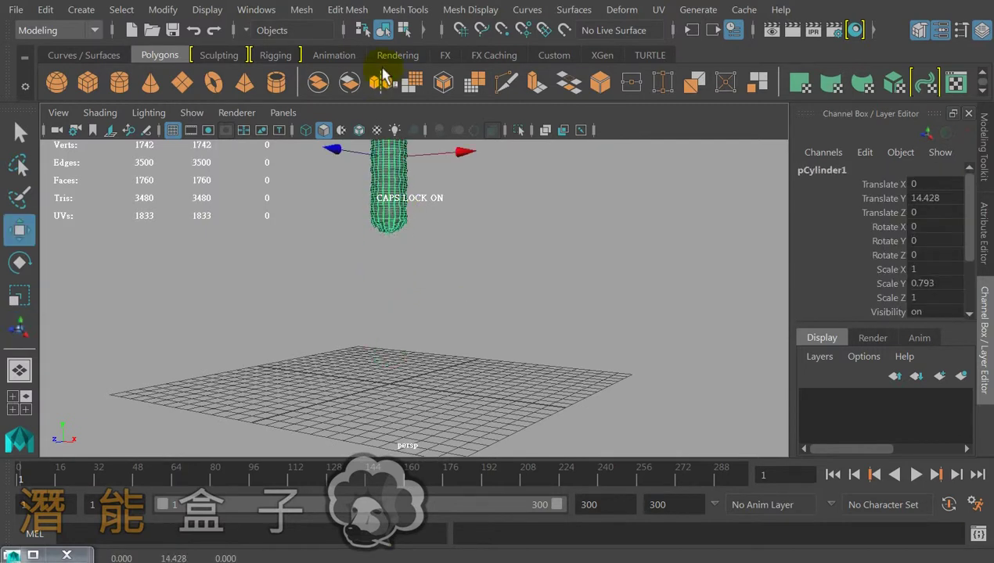
Add a polygon cylinder beneath the capsule, scale it to about 0.317 in X and Z and 11.507 in Y as the torch handle, and deselect it.
click(119, 81)
key(r)
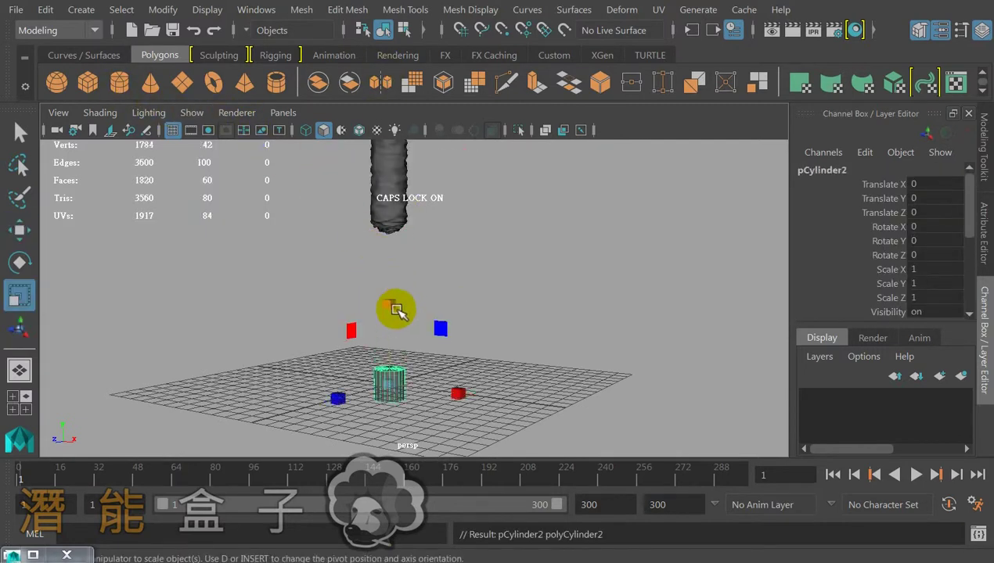
drag(393, 307, 400, 130)
drag(389, 383, 361, 358)
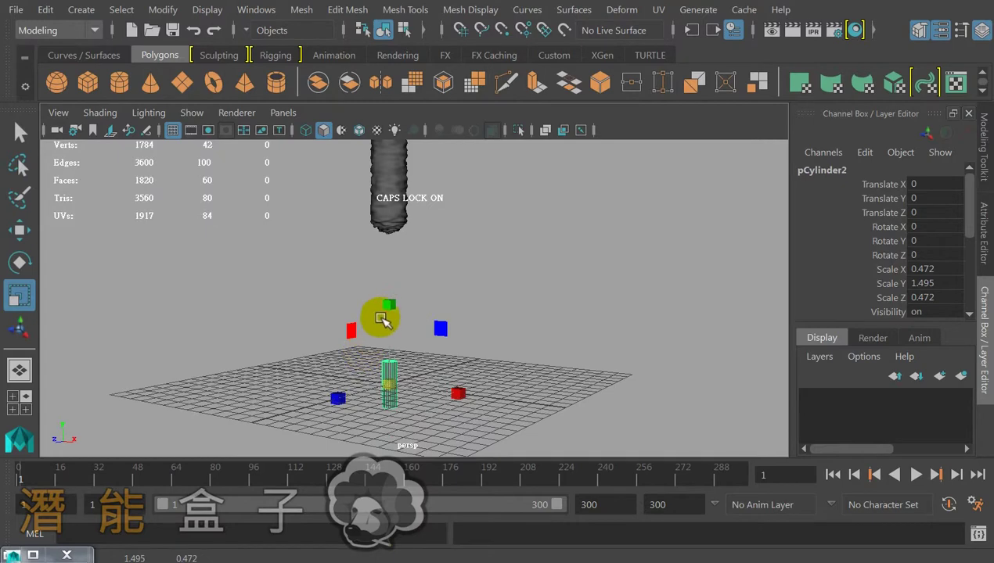
drag(390, 301, 391, 138)
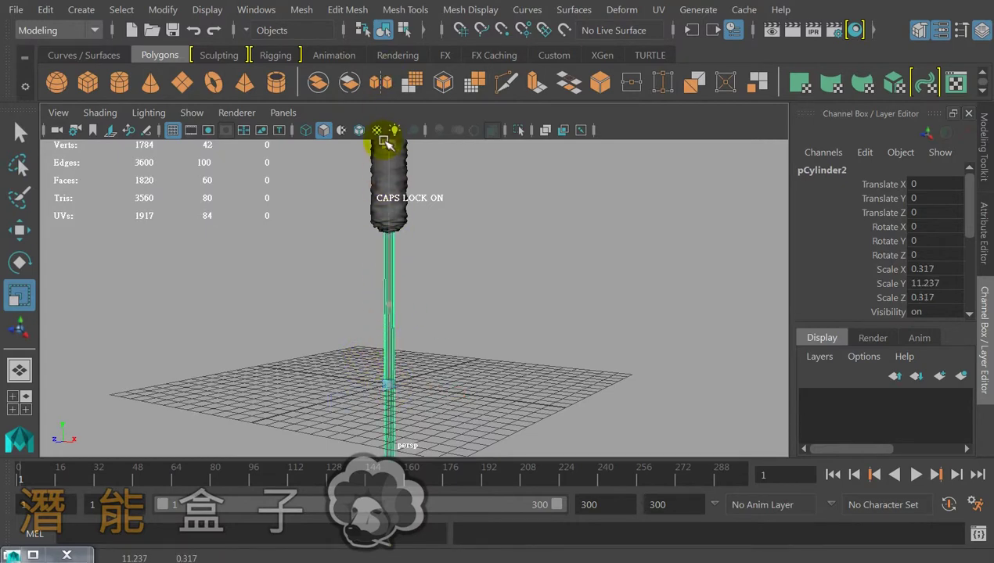
click(492, 262)
scroll(500, 289, down, 5)
key(q)
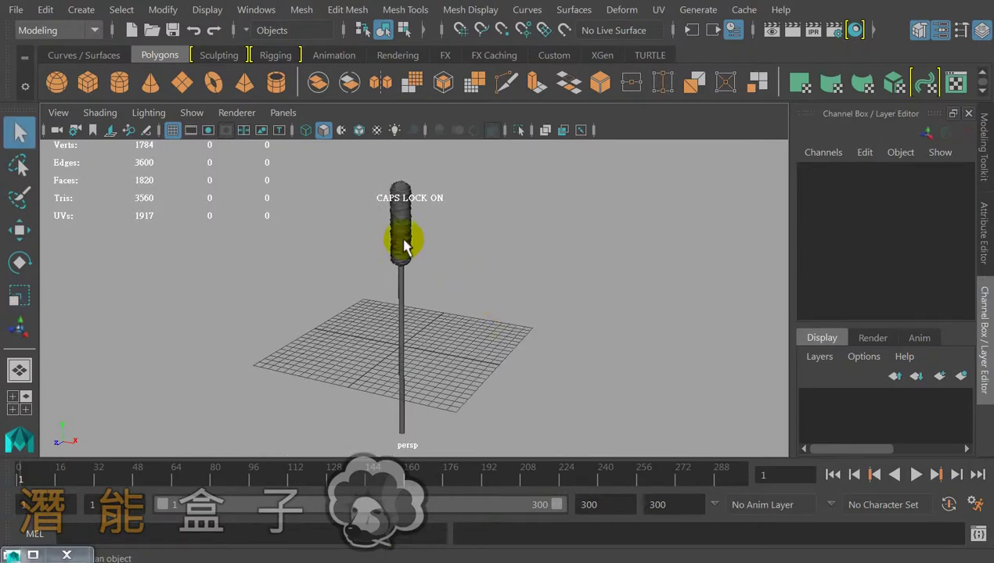
Select the roughened capsule and apply the Fire effect to it from the FX menu set.
click(403, 246)
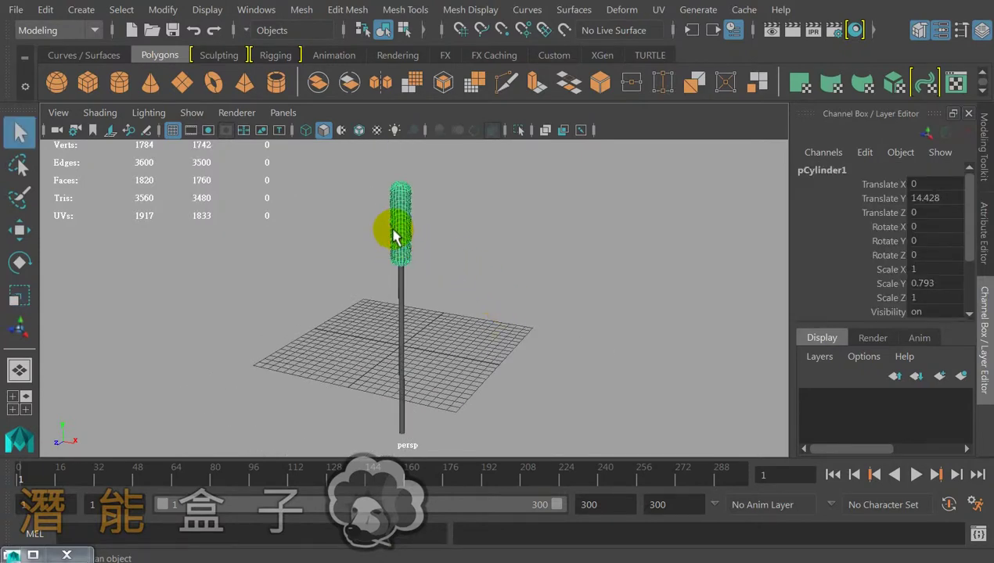
click(36, 30)
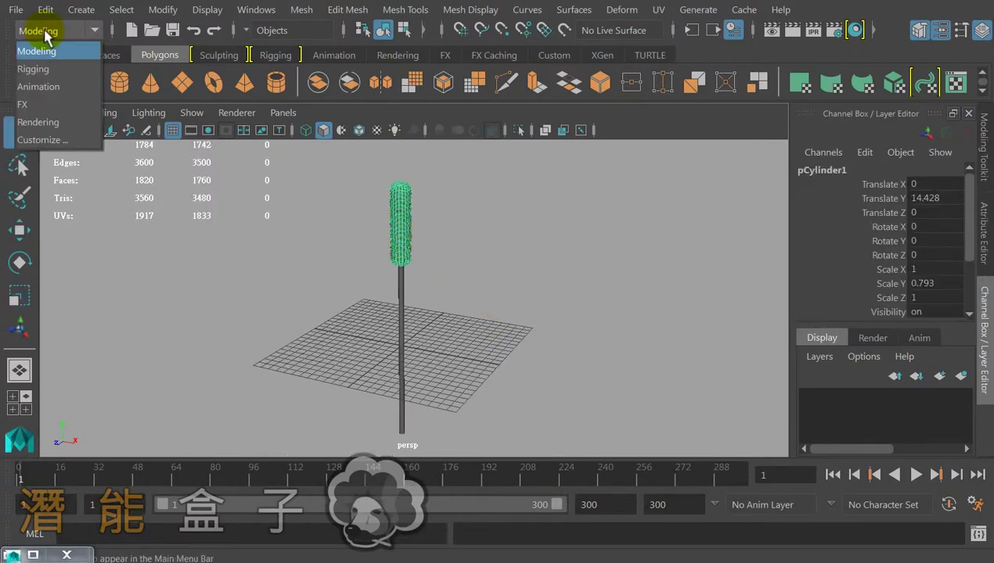
click(35, 101)
click(585, 11)
mouse_move(649, 11)
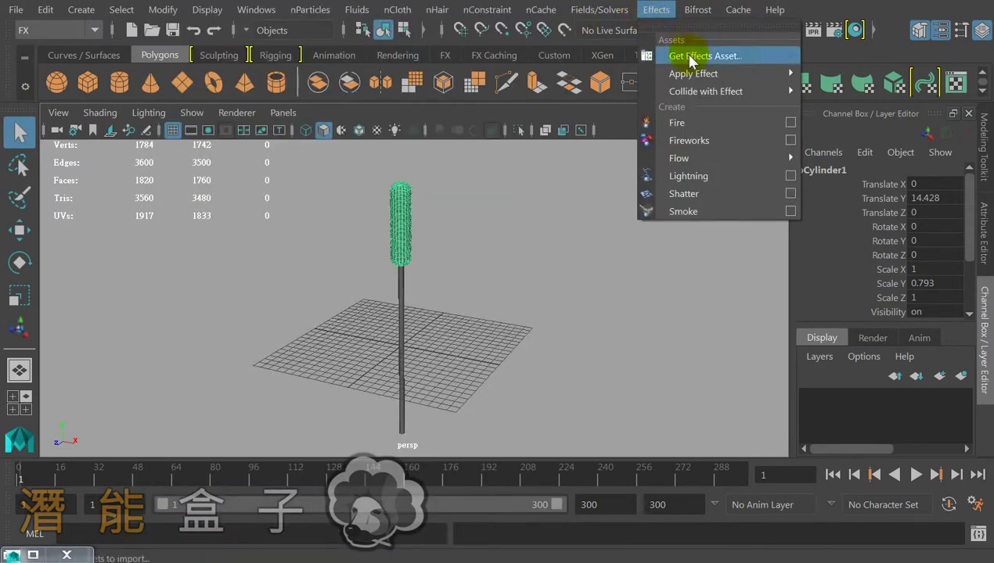
click(684, 116)
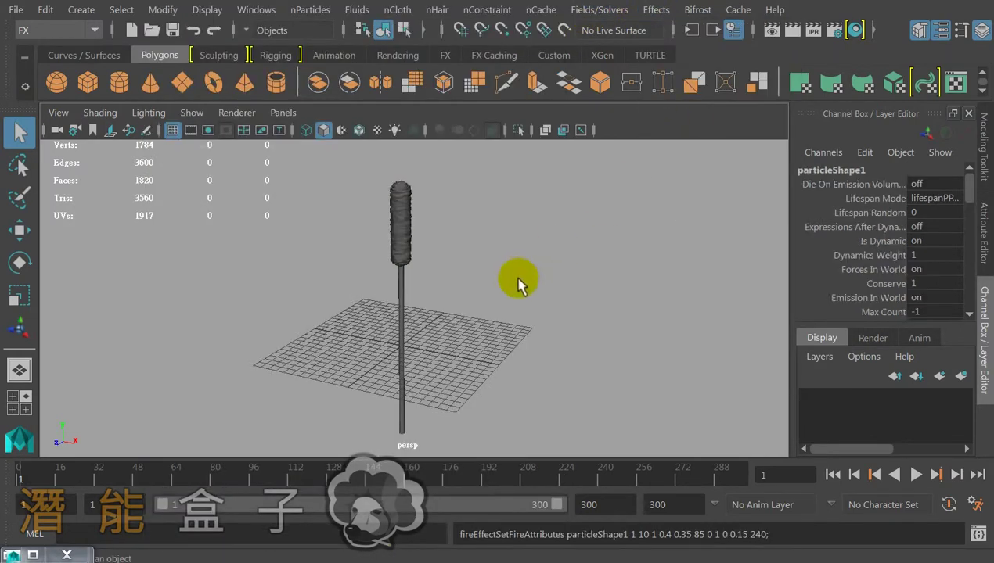
Play the fire simulation to frame 26, render that frame, and close the render window.
click(915, 474)
click(572, 335)
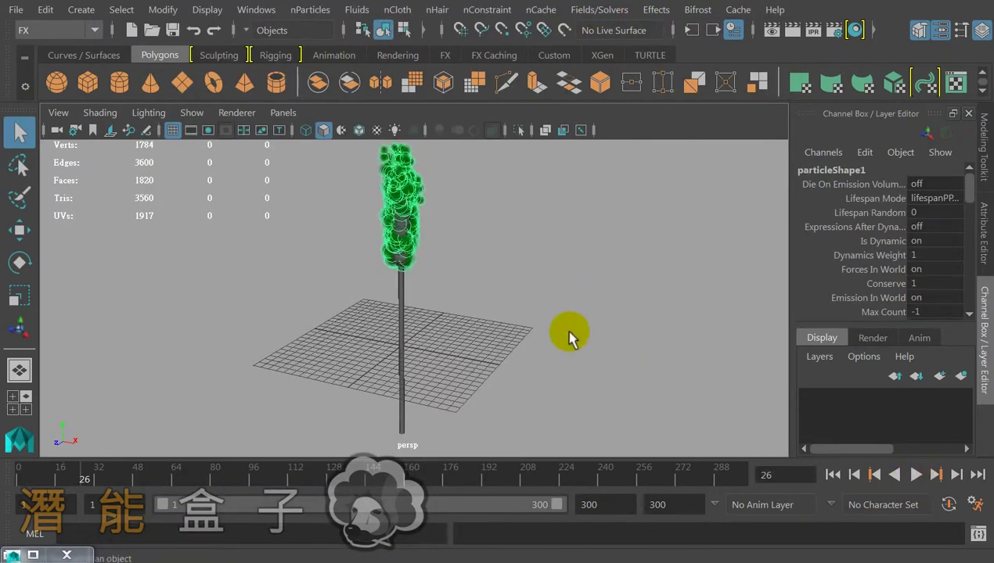
click(792, 30)
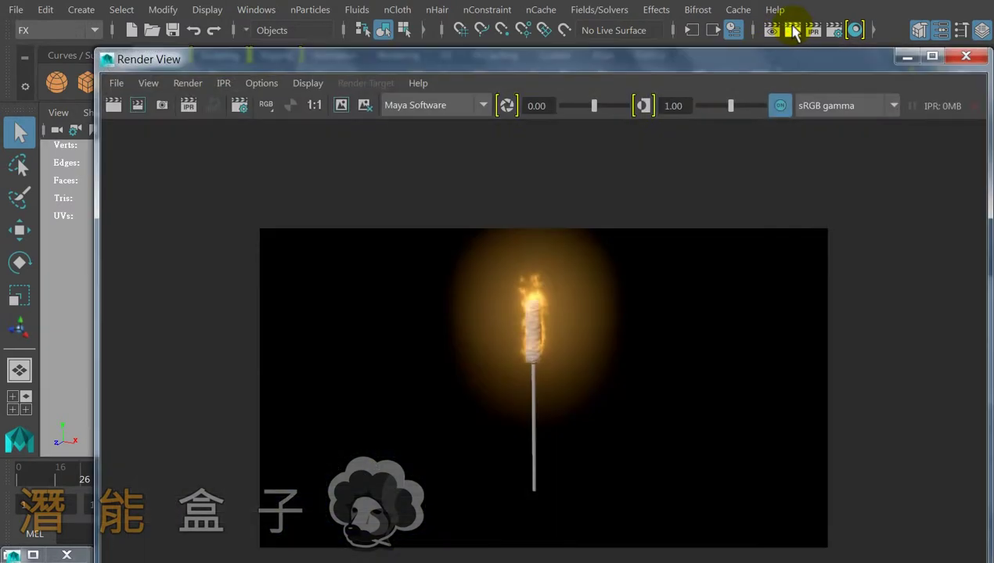
click(967, 58)
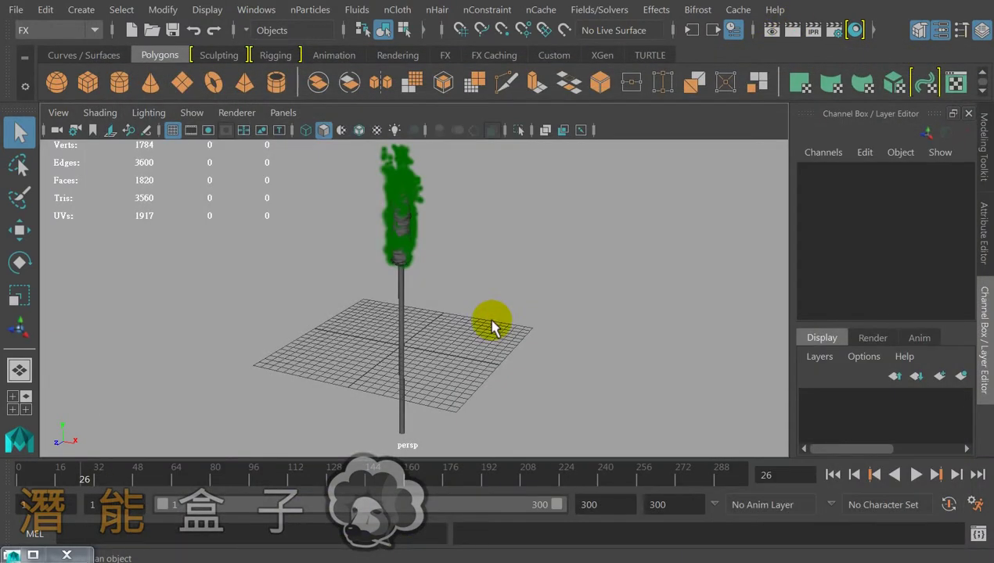
Start a new empty scene and switch back to the Modeling menu set.
click(132, 35)
click(470, 287)
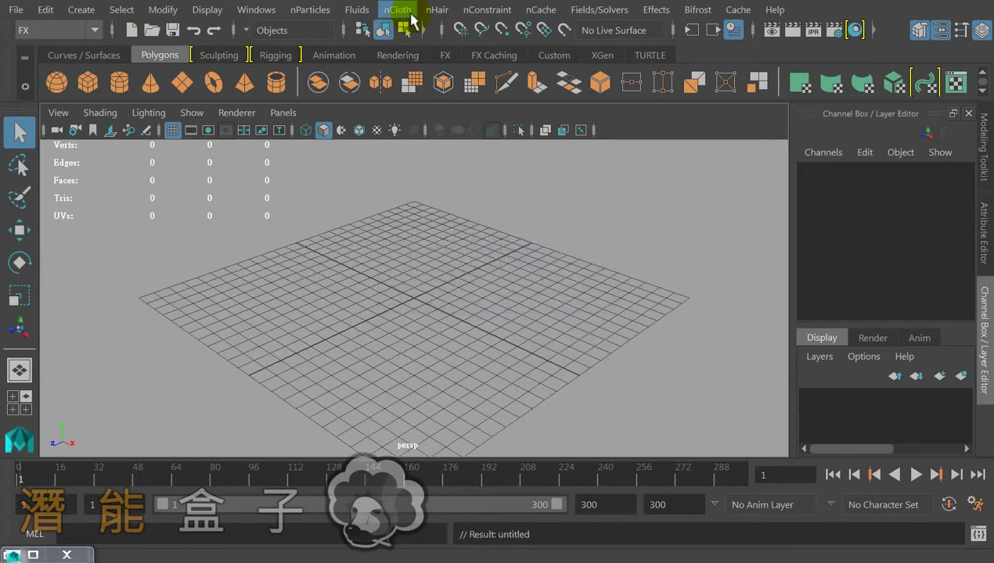
click(70, 29)
click(57, 48)
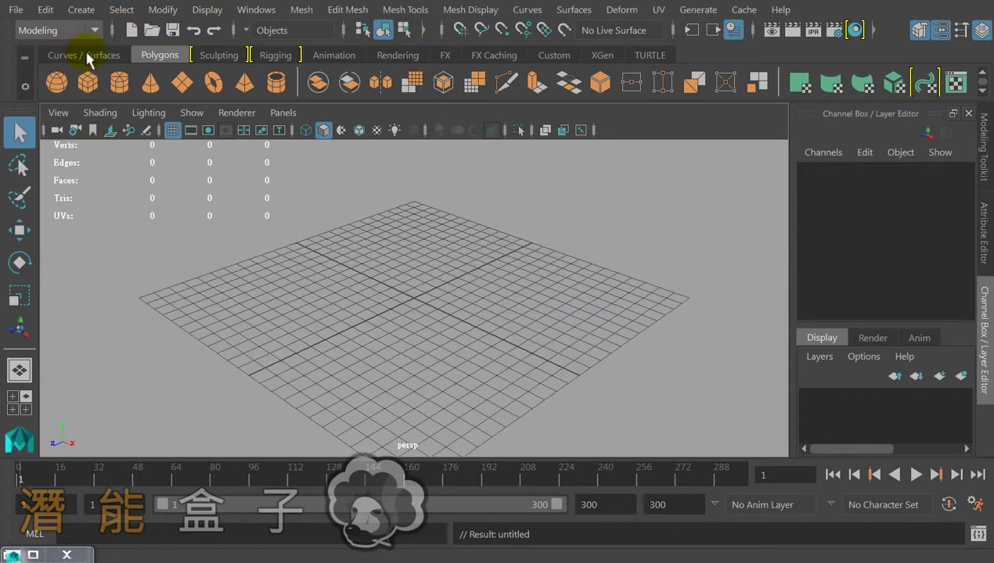
Examine the Edit Mesh commands, switch to the older Maya version, and compare its Edit Mesh commands.
click(410, 17)
mouse_move(350, 14)
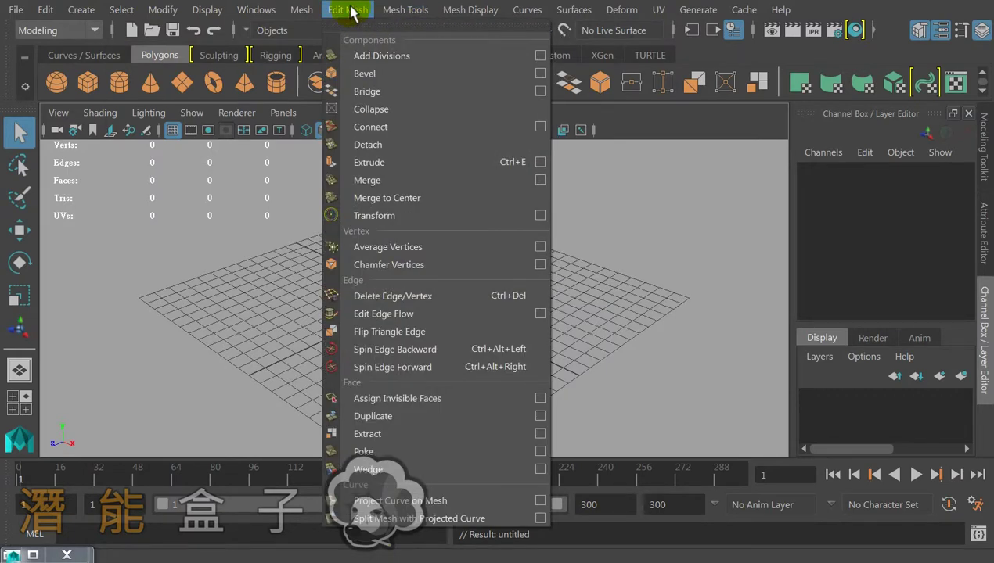
click(351, 10)
click(448, 505)
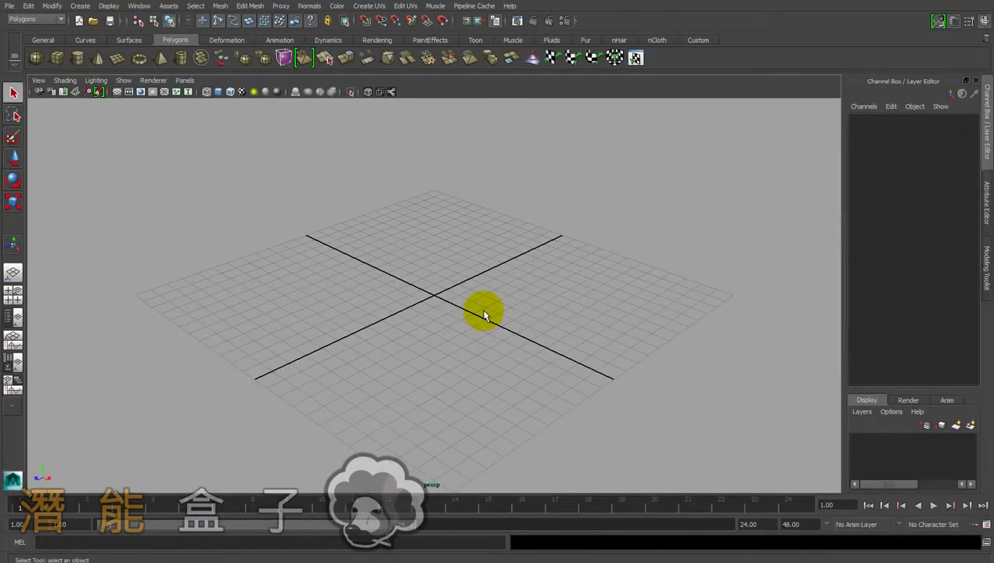
click(252, 6)
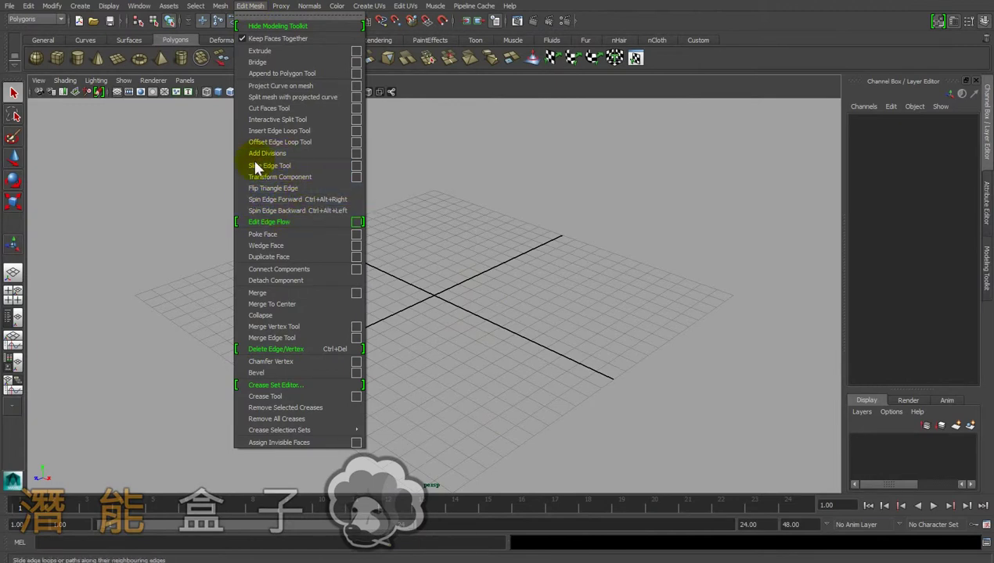
click(421, 212)
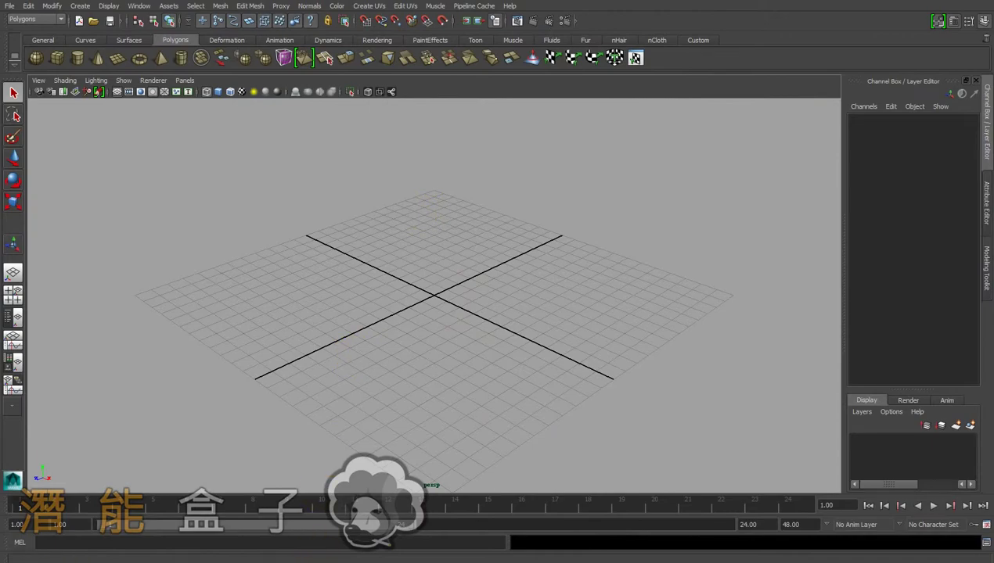